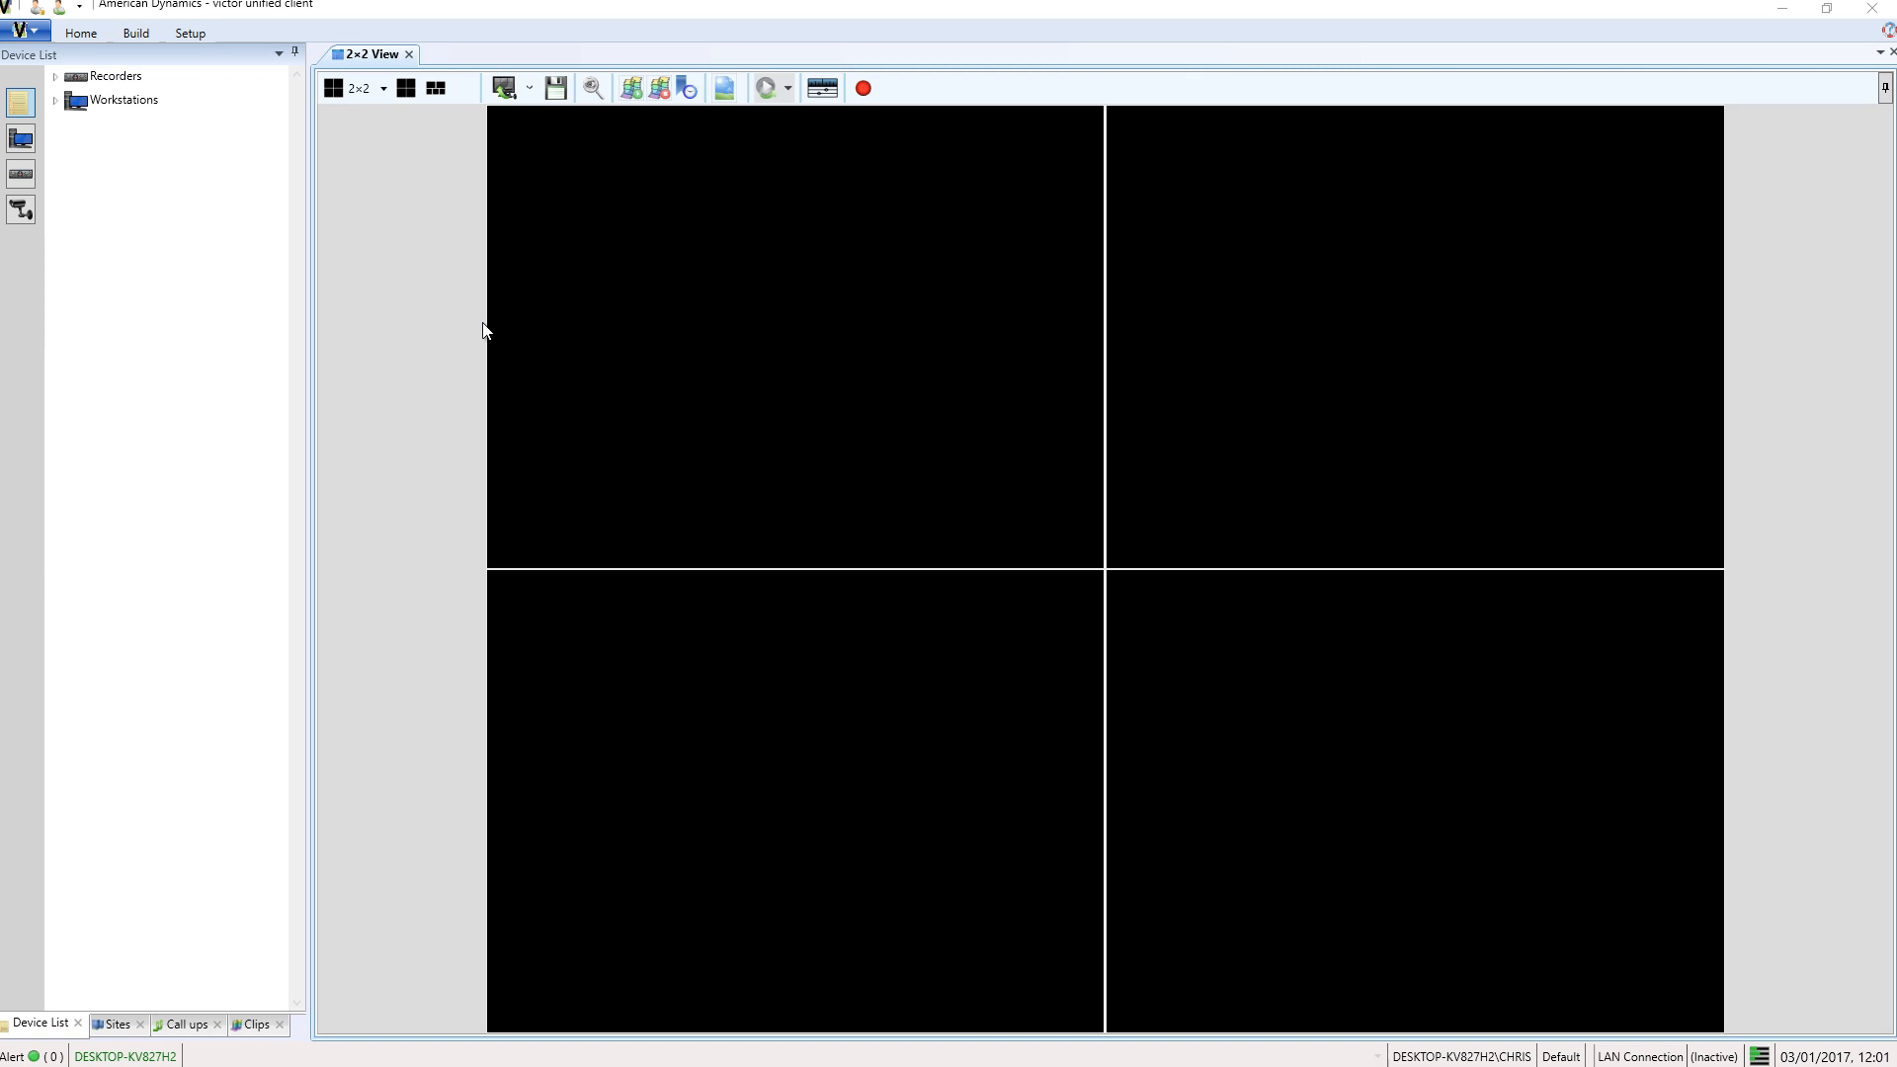
- Open the Video Recorder settings in the System Values
click(186, 38)
click(988, 91)
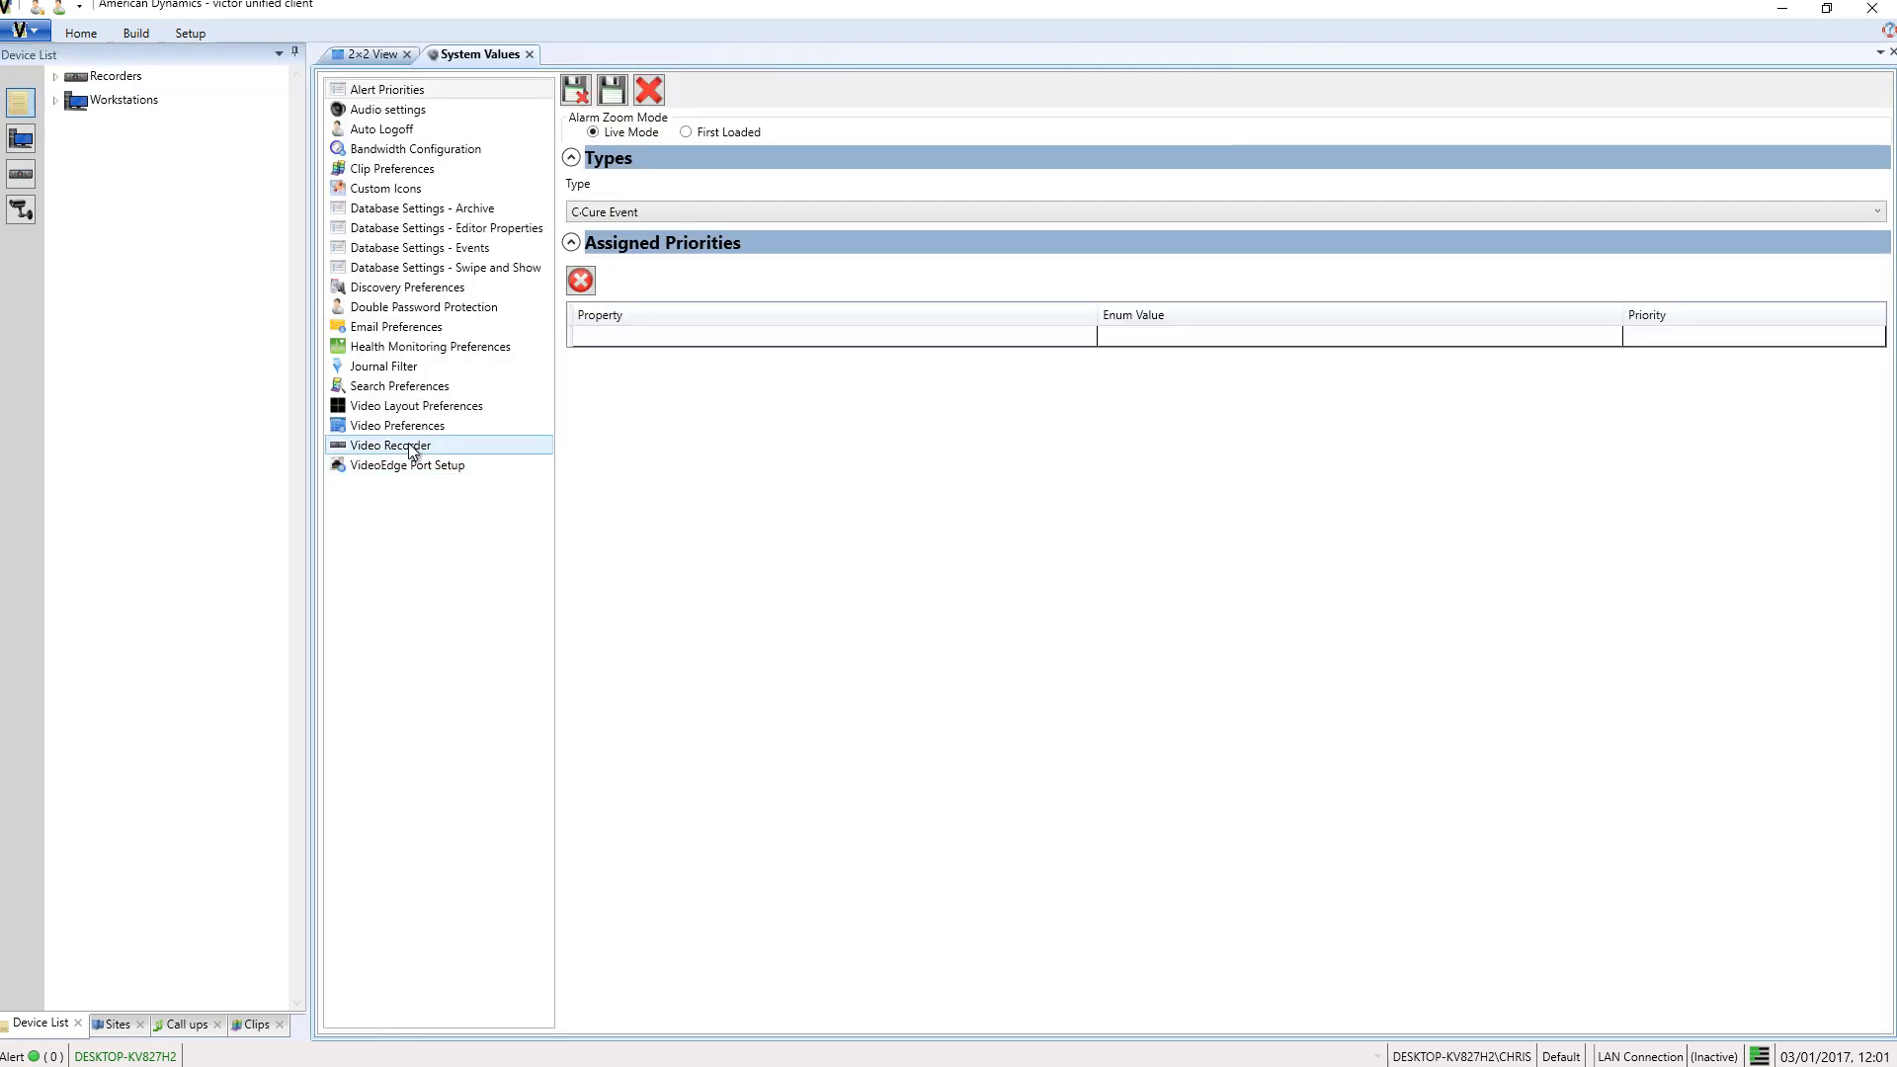
click(413, 446)
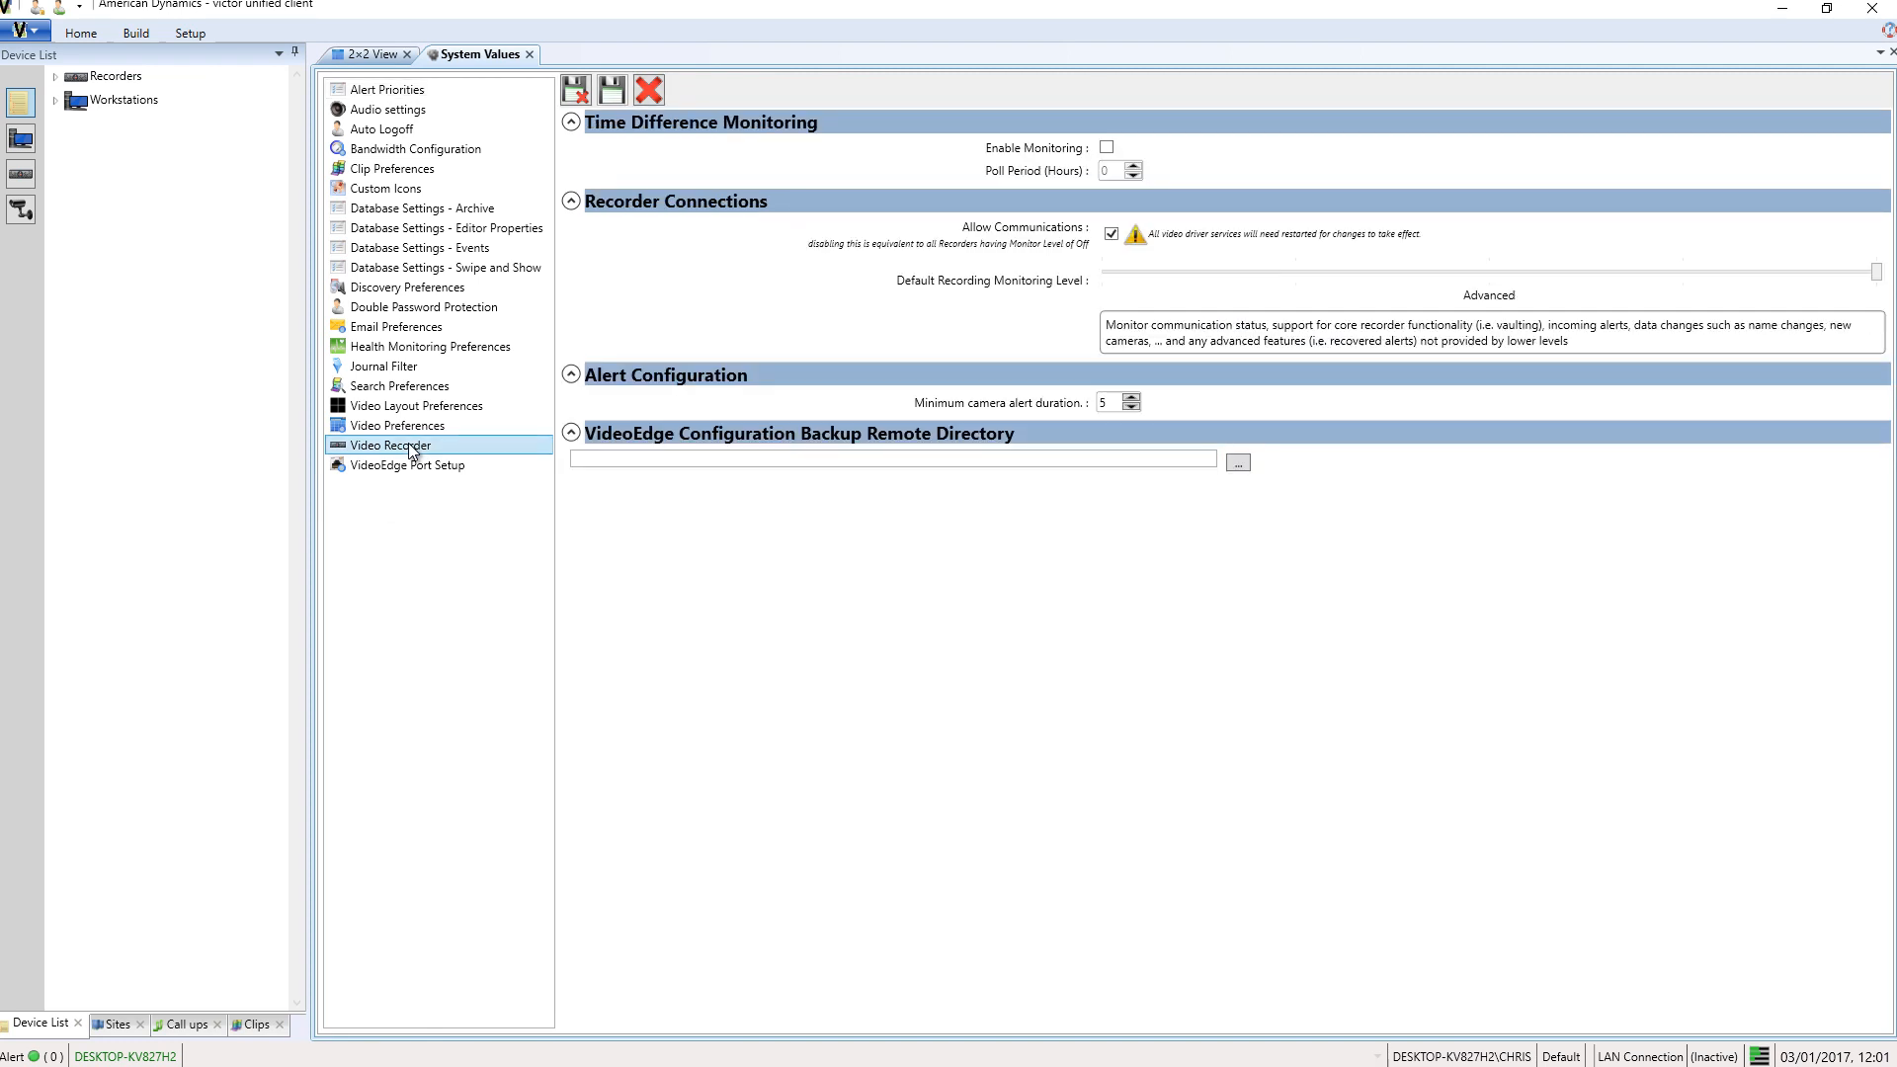
- Set the VideoEdge configuration backup remote directory to a new Desktop folder named VE Backups and save the system values
click(843, 457)
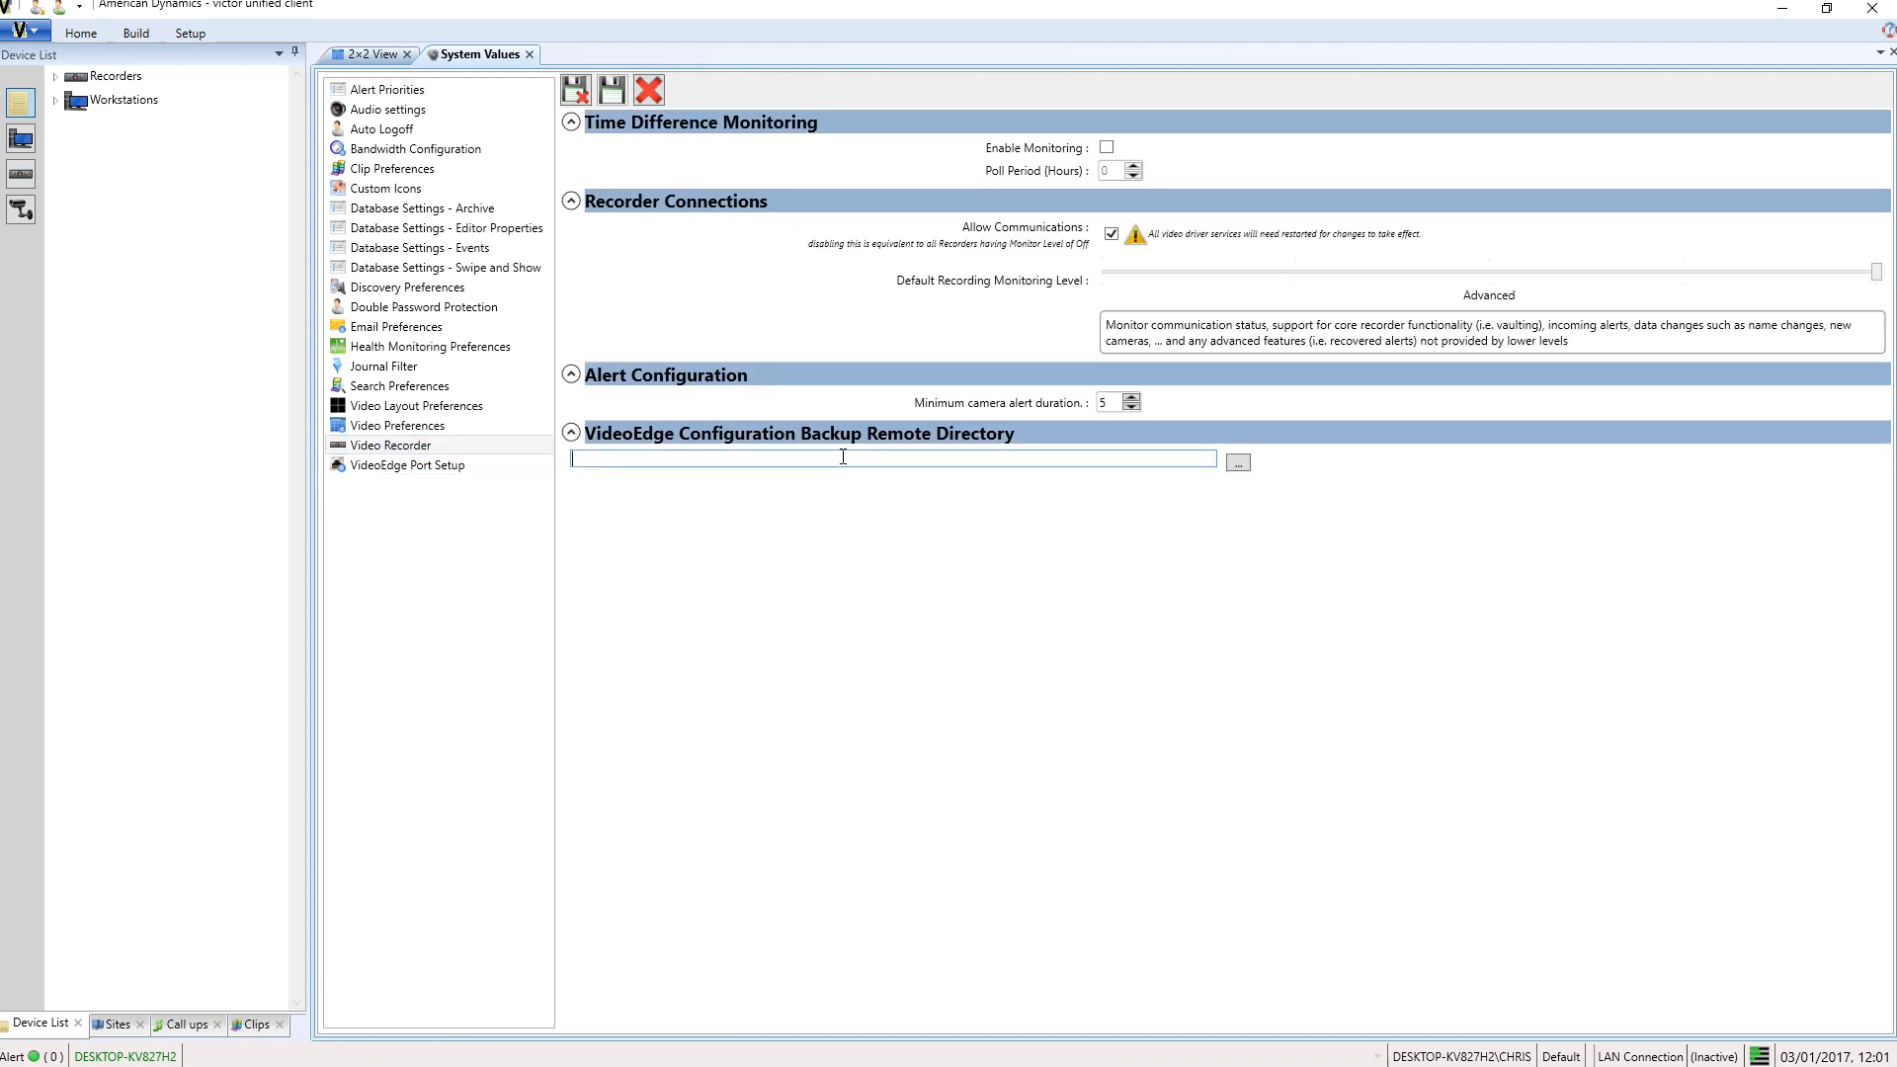
click(1240, 464)
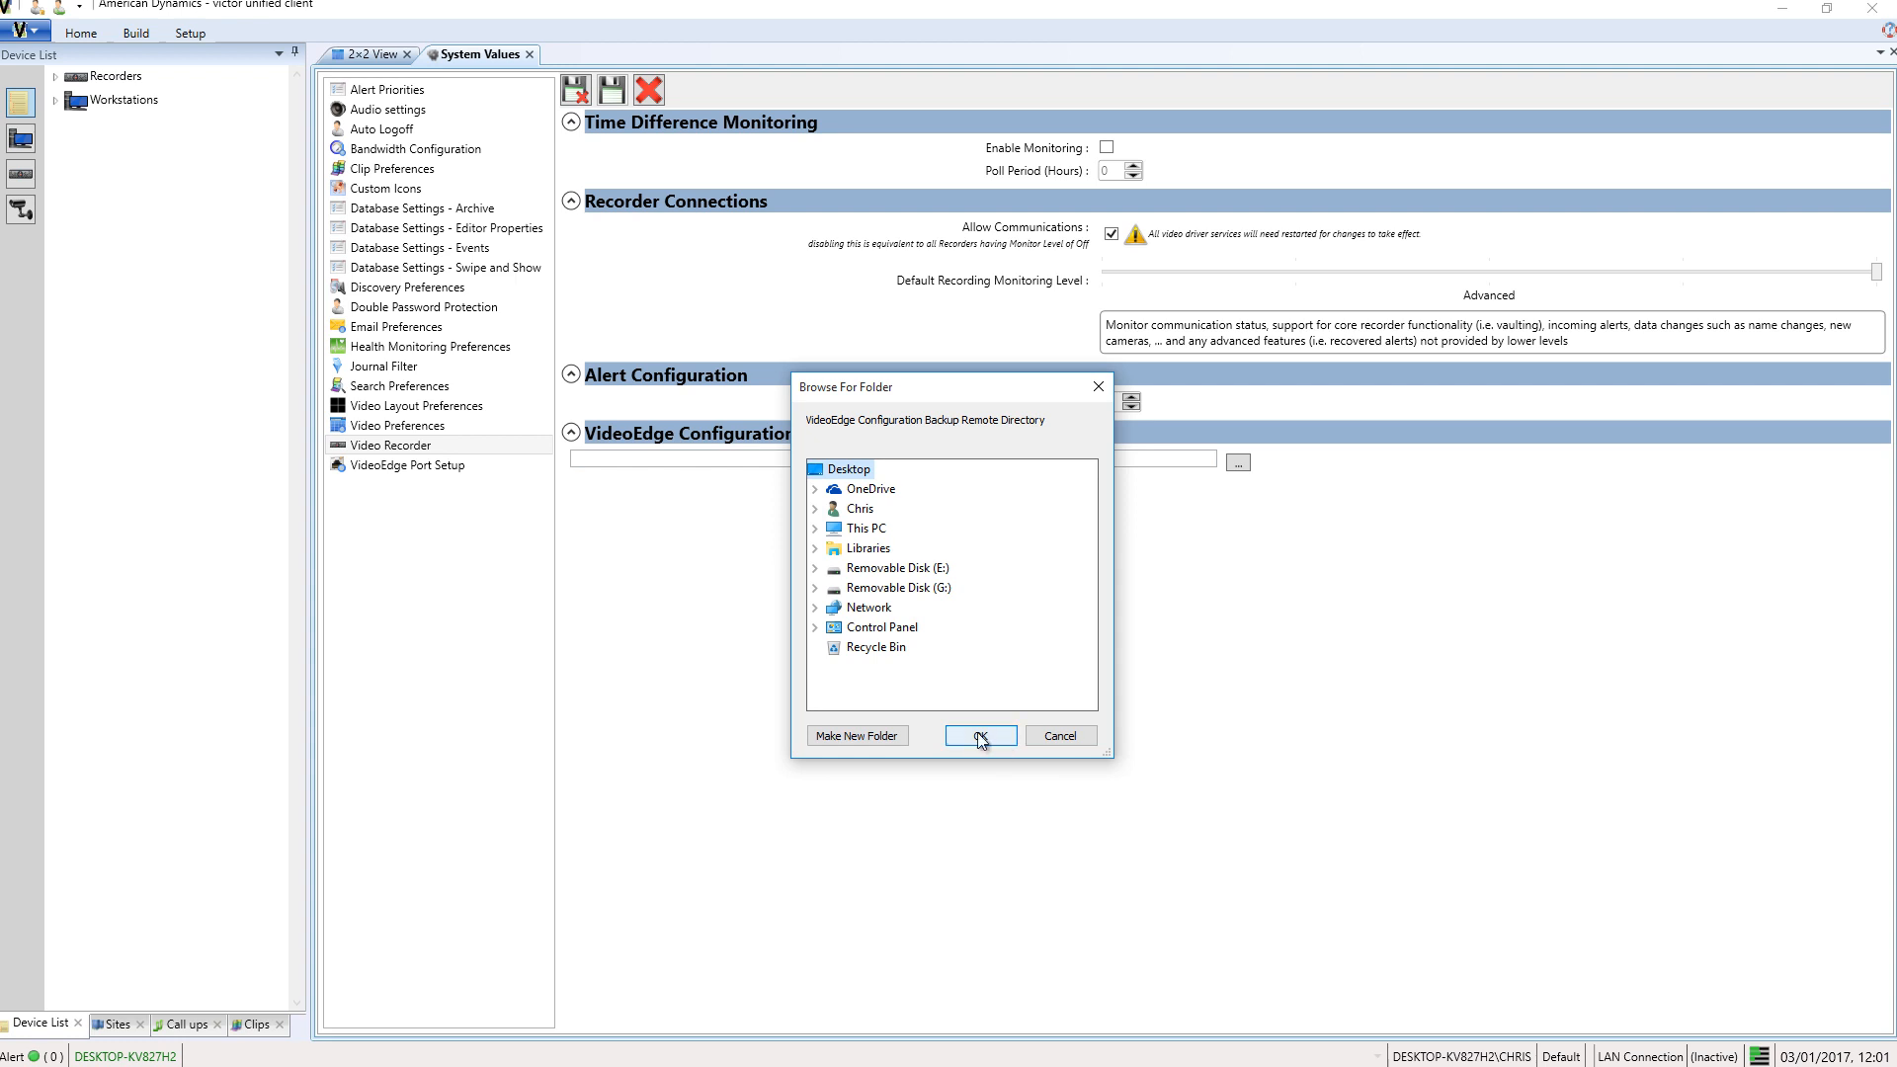
click(856, 736)
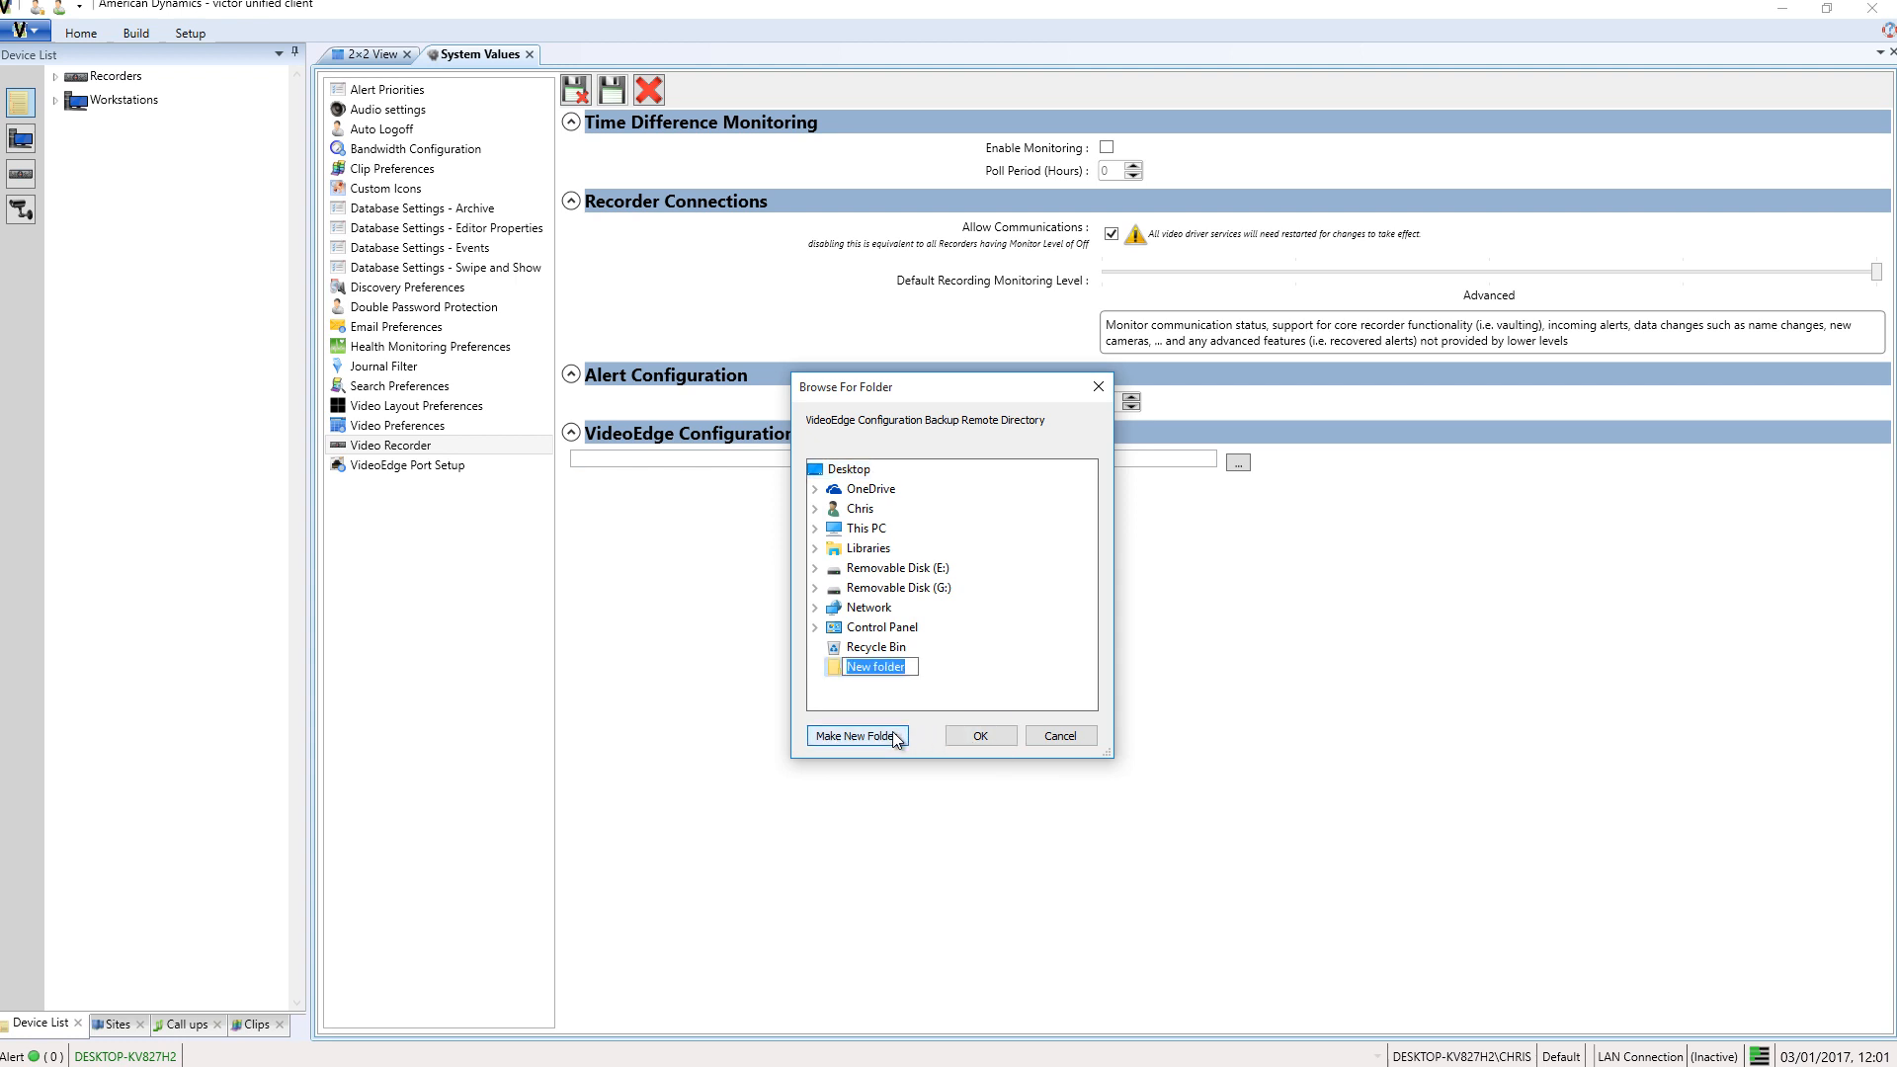
text(VE Backups)
click(957, 665)
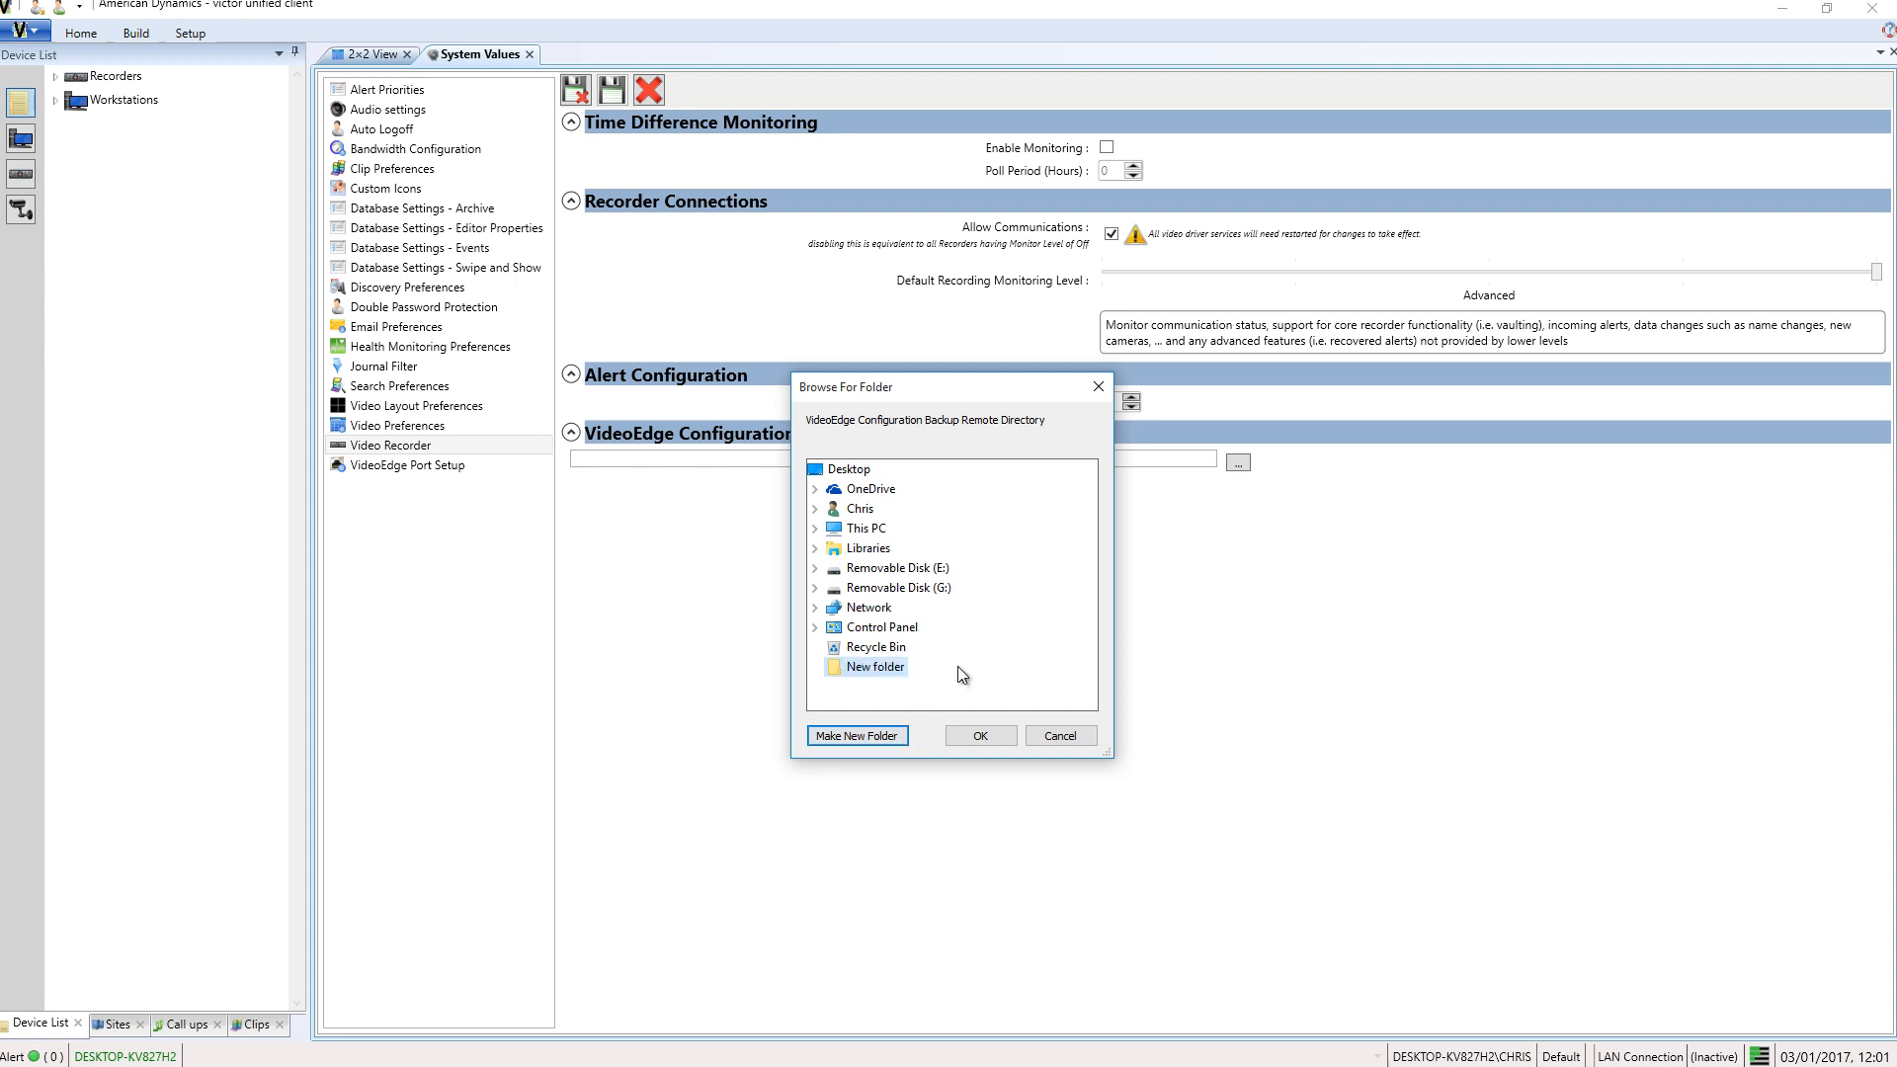
click(968, 733)
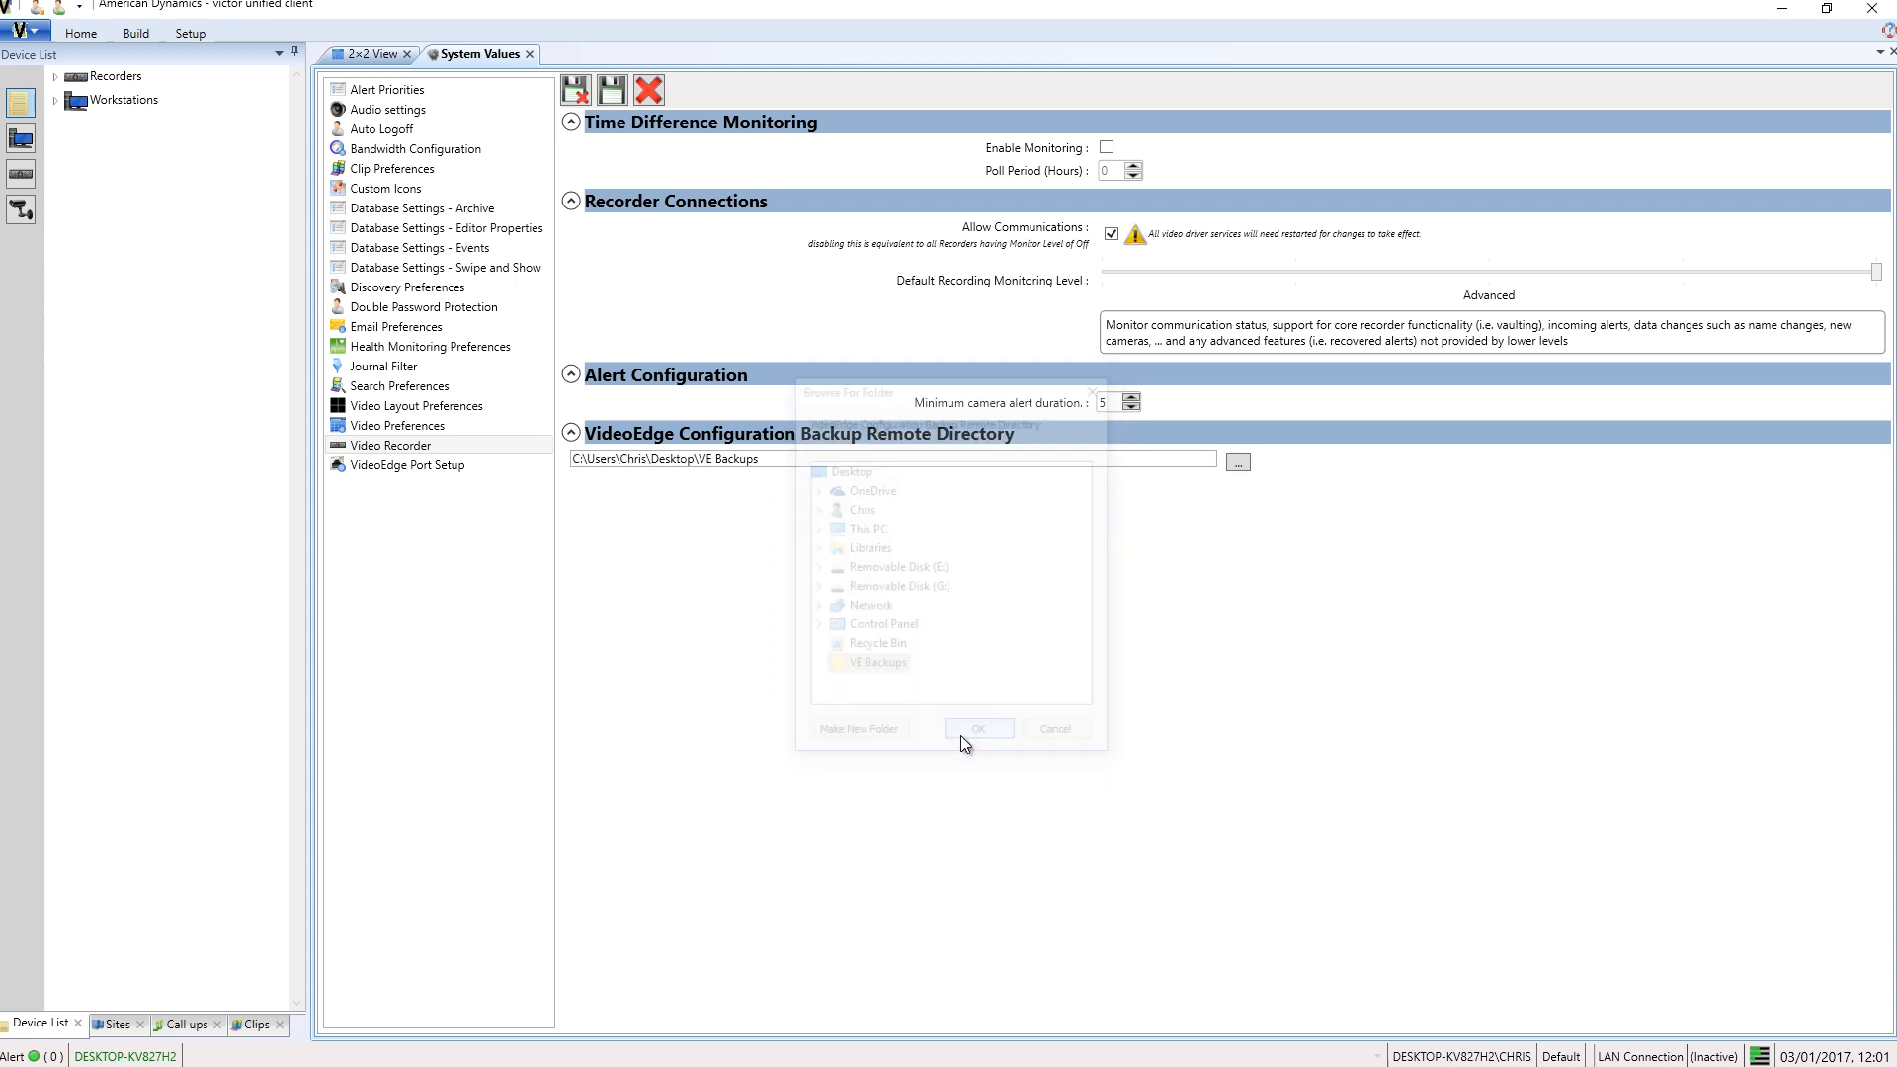
click(575, 91)
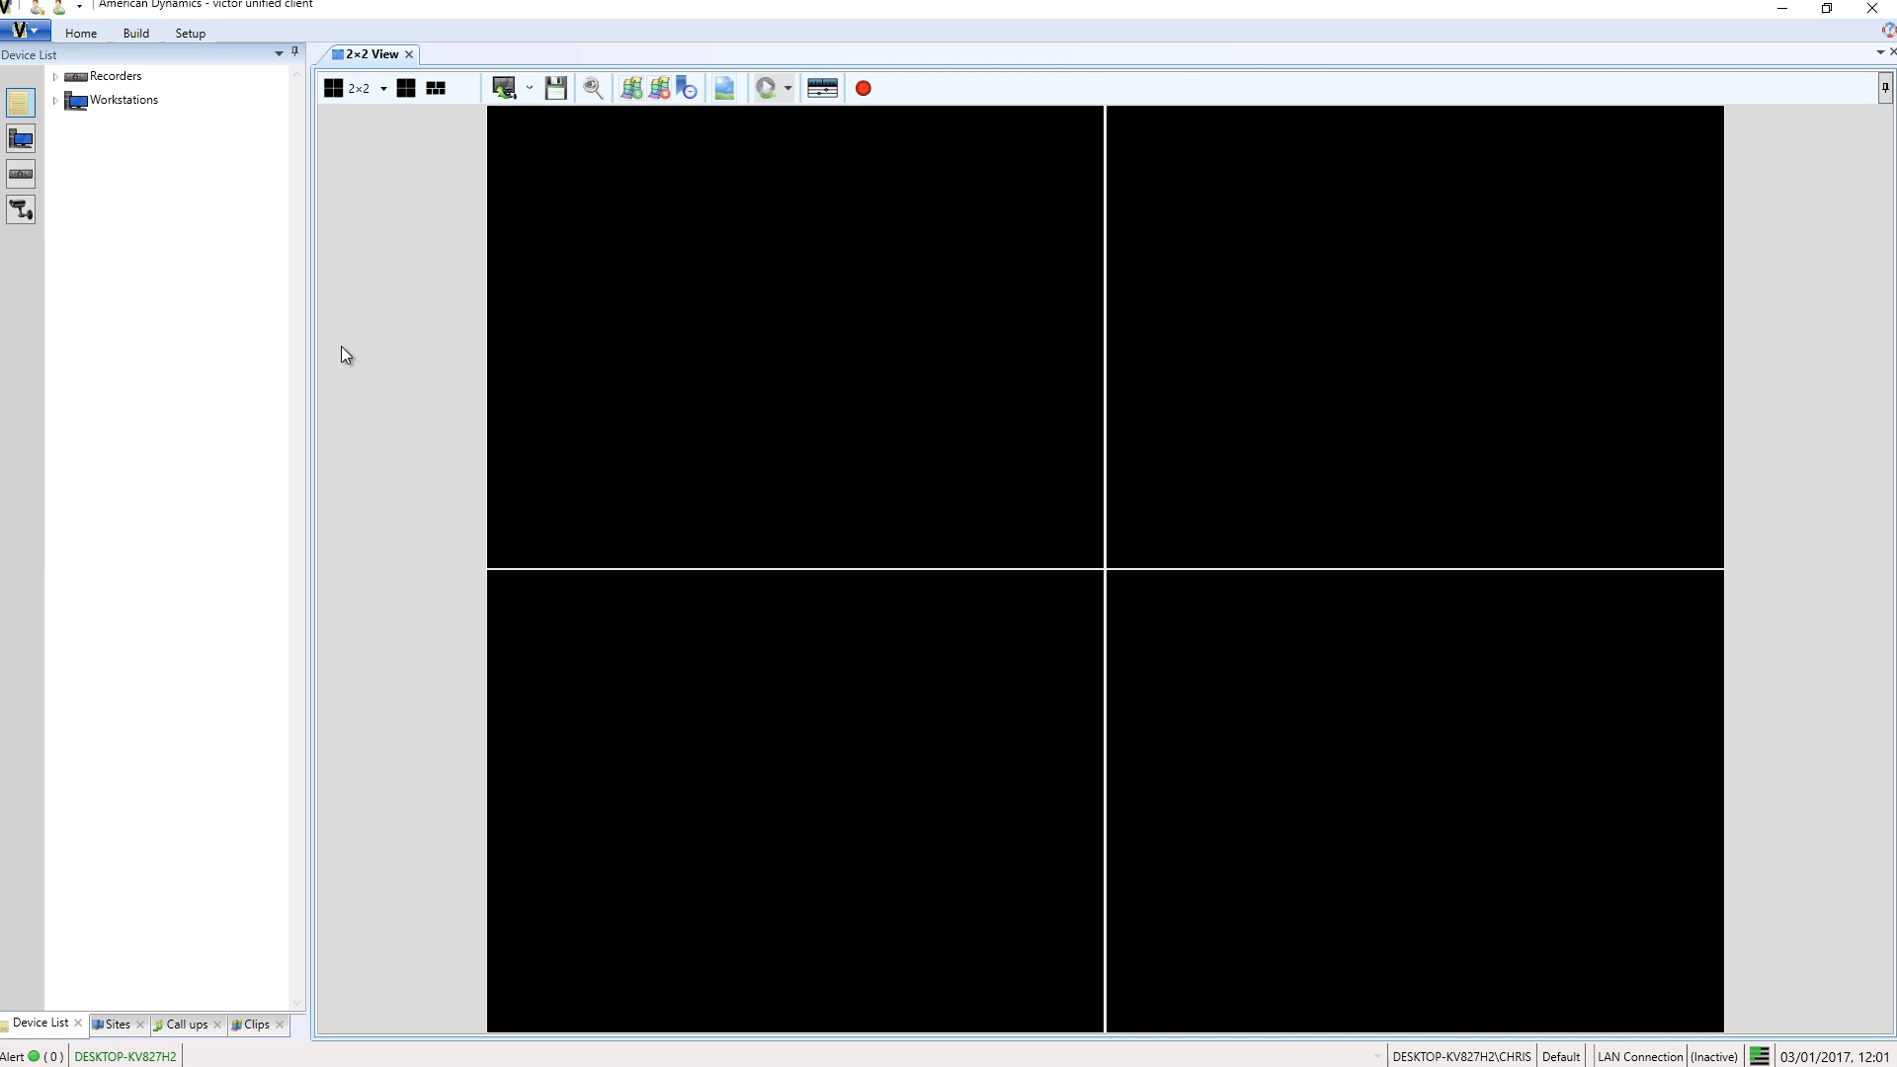
- Create a new schedule named VE Backup Schedule
click(133, 32)
click(596, 105)
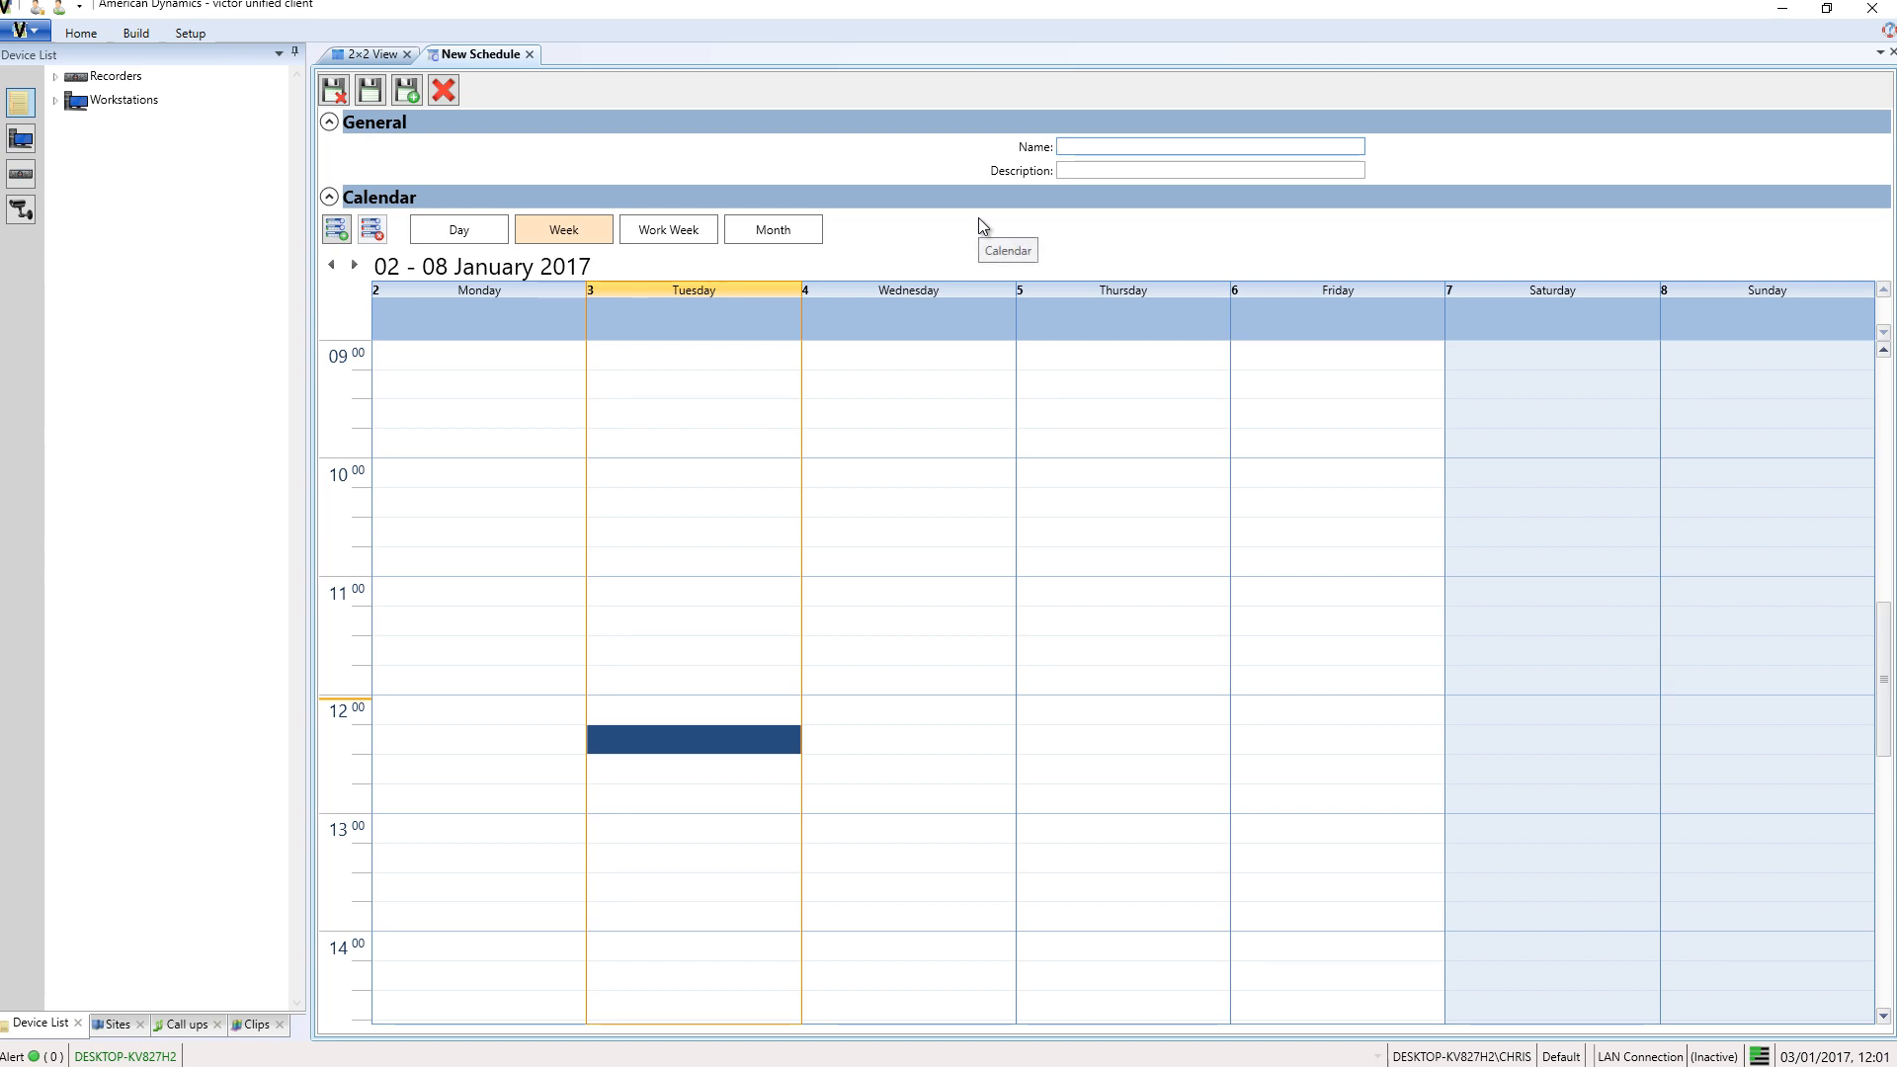
text(VE Backup Schedule)
- Add a recurring 13:00 to 13:15 entry on Tuesday 3 January 2017 to the schedule, saving and closing it
click(619, 832)
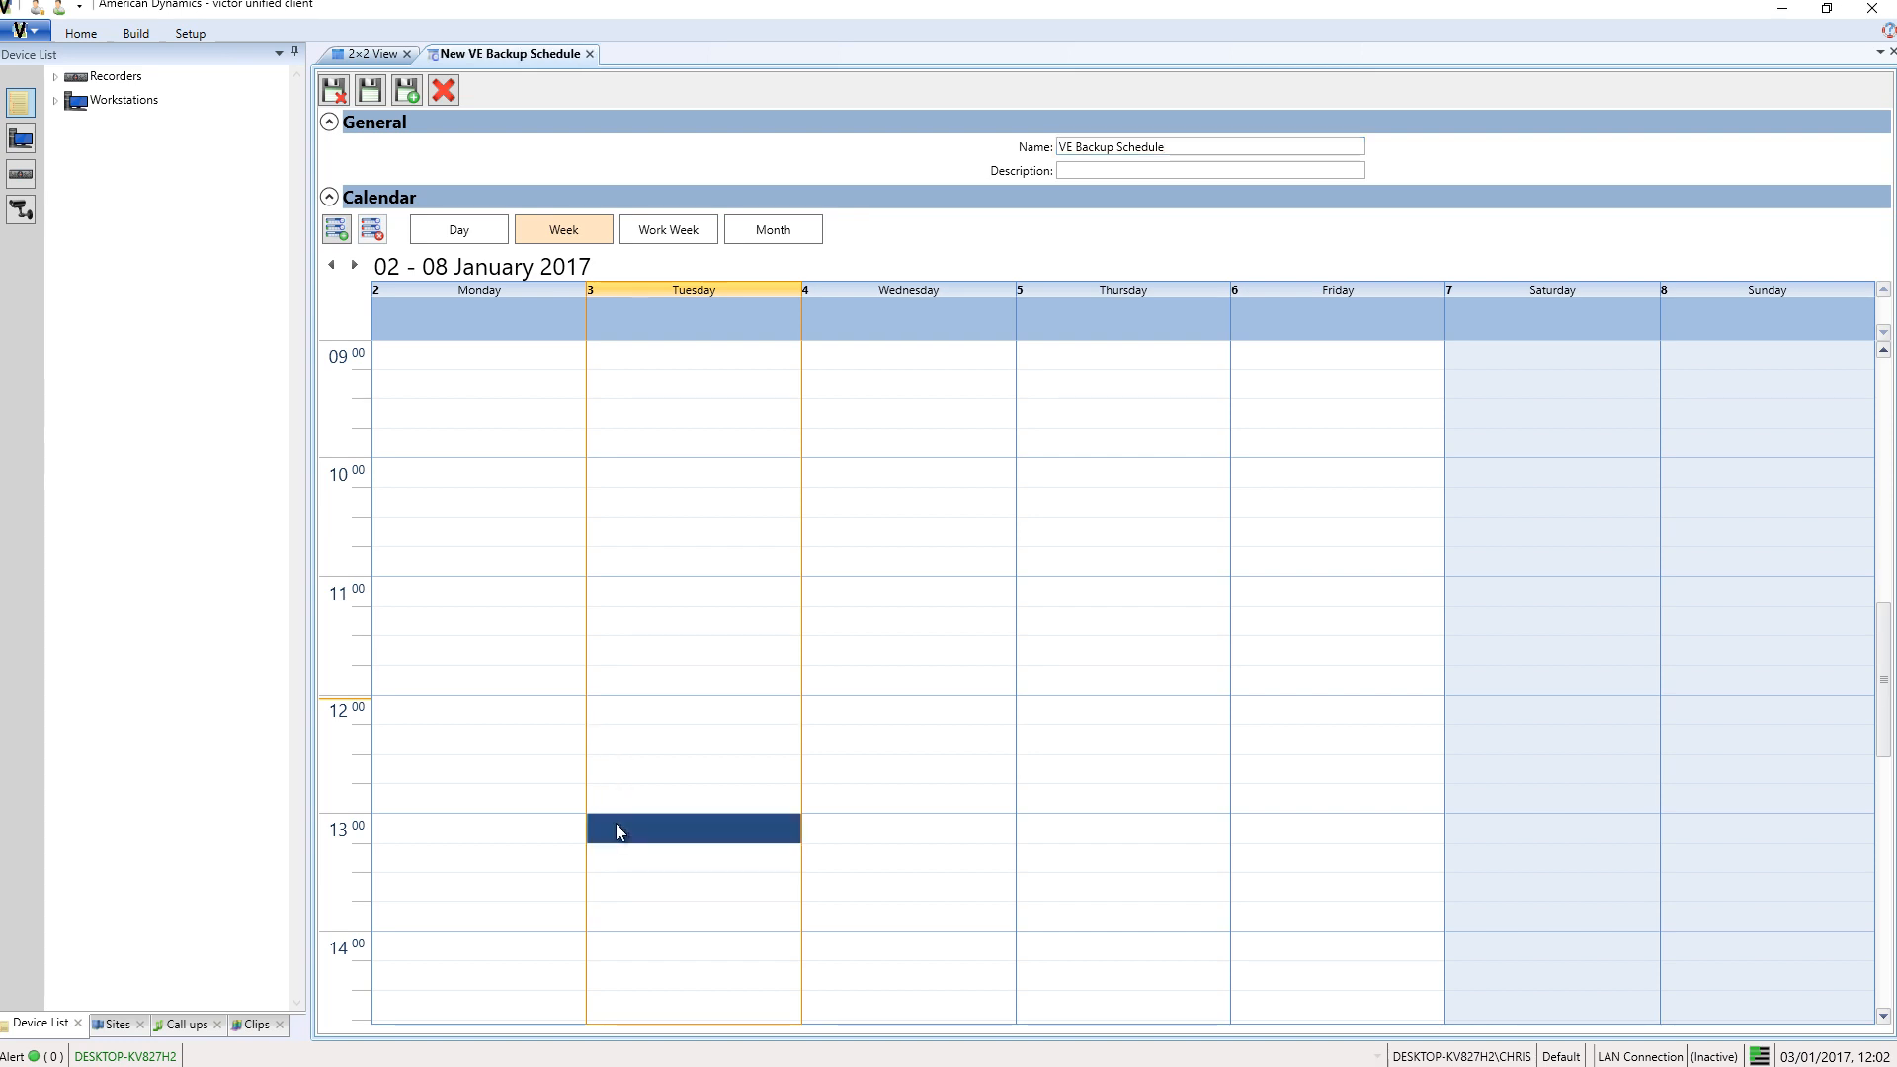
click(336, 230)
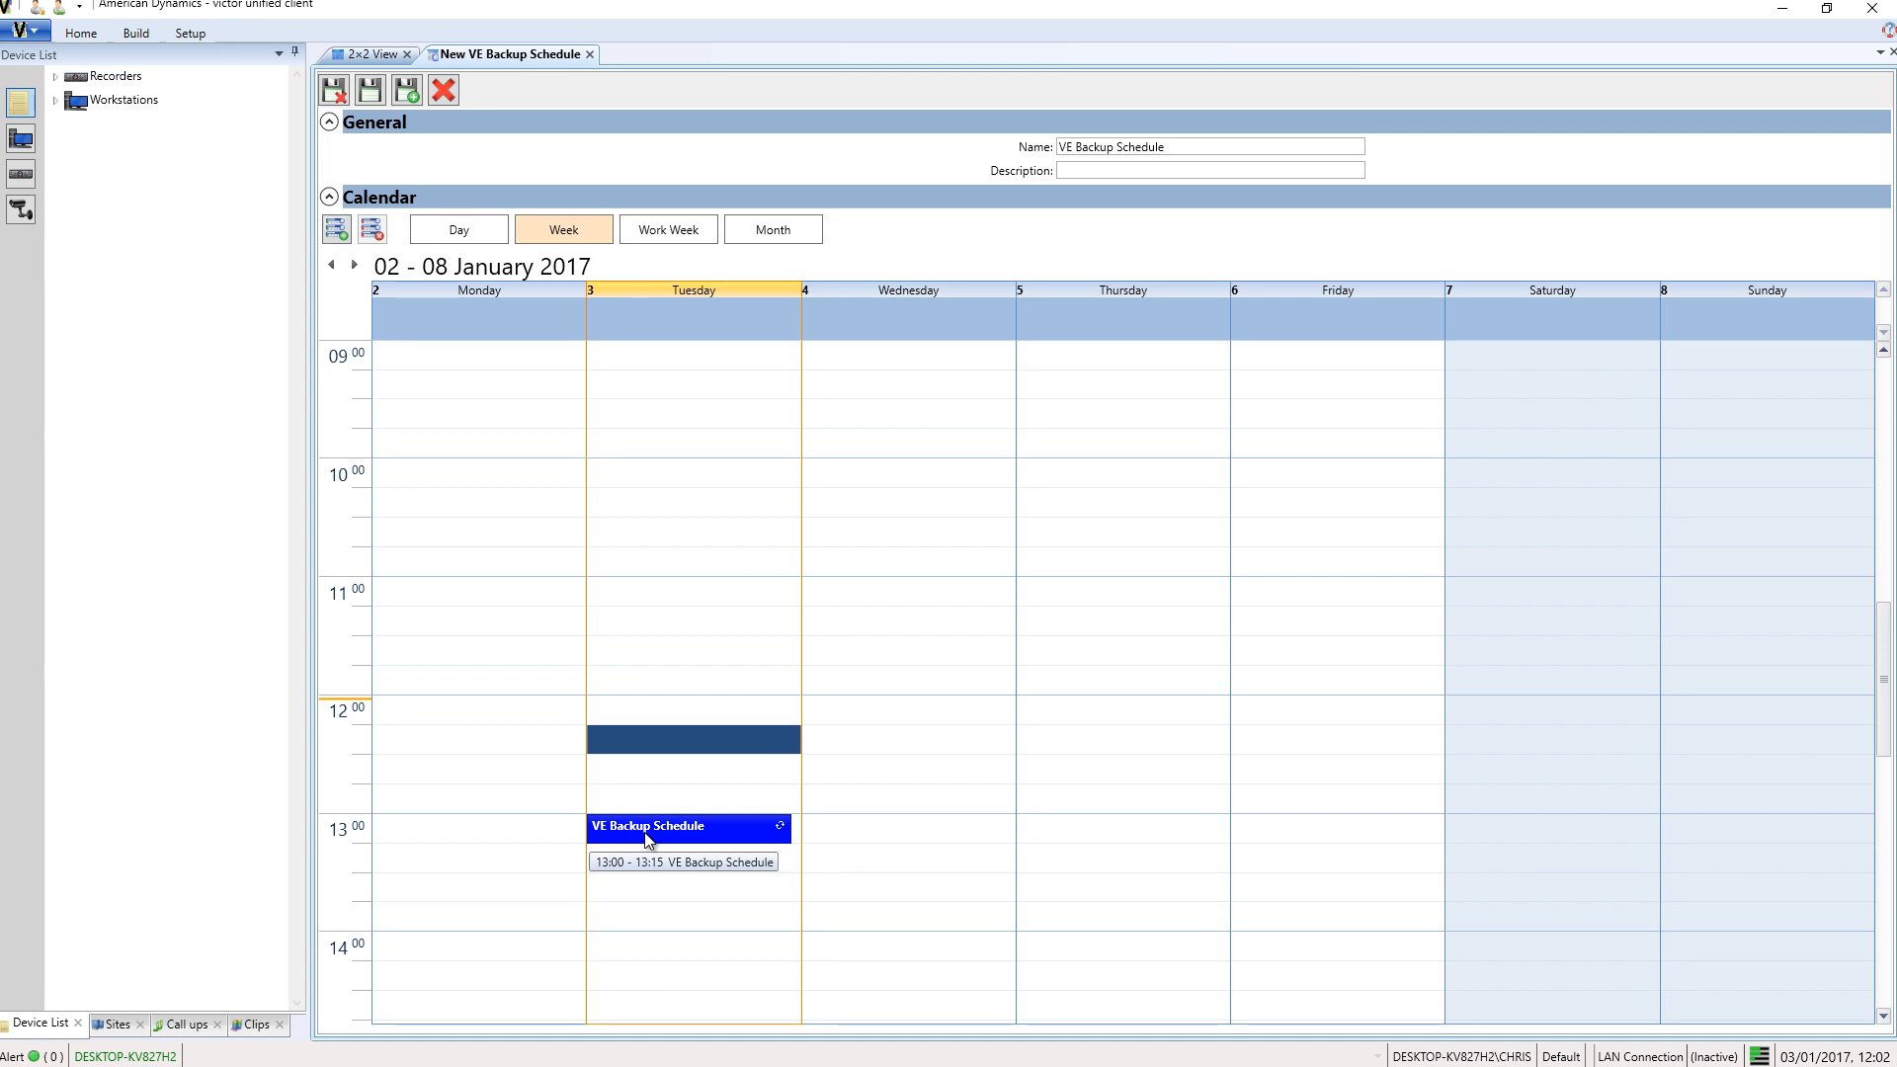
click(335, 91)
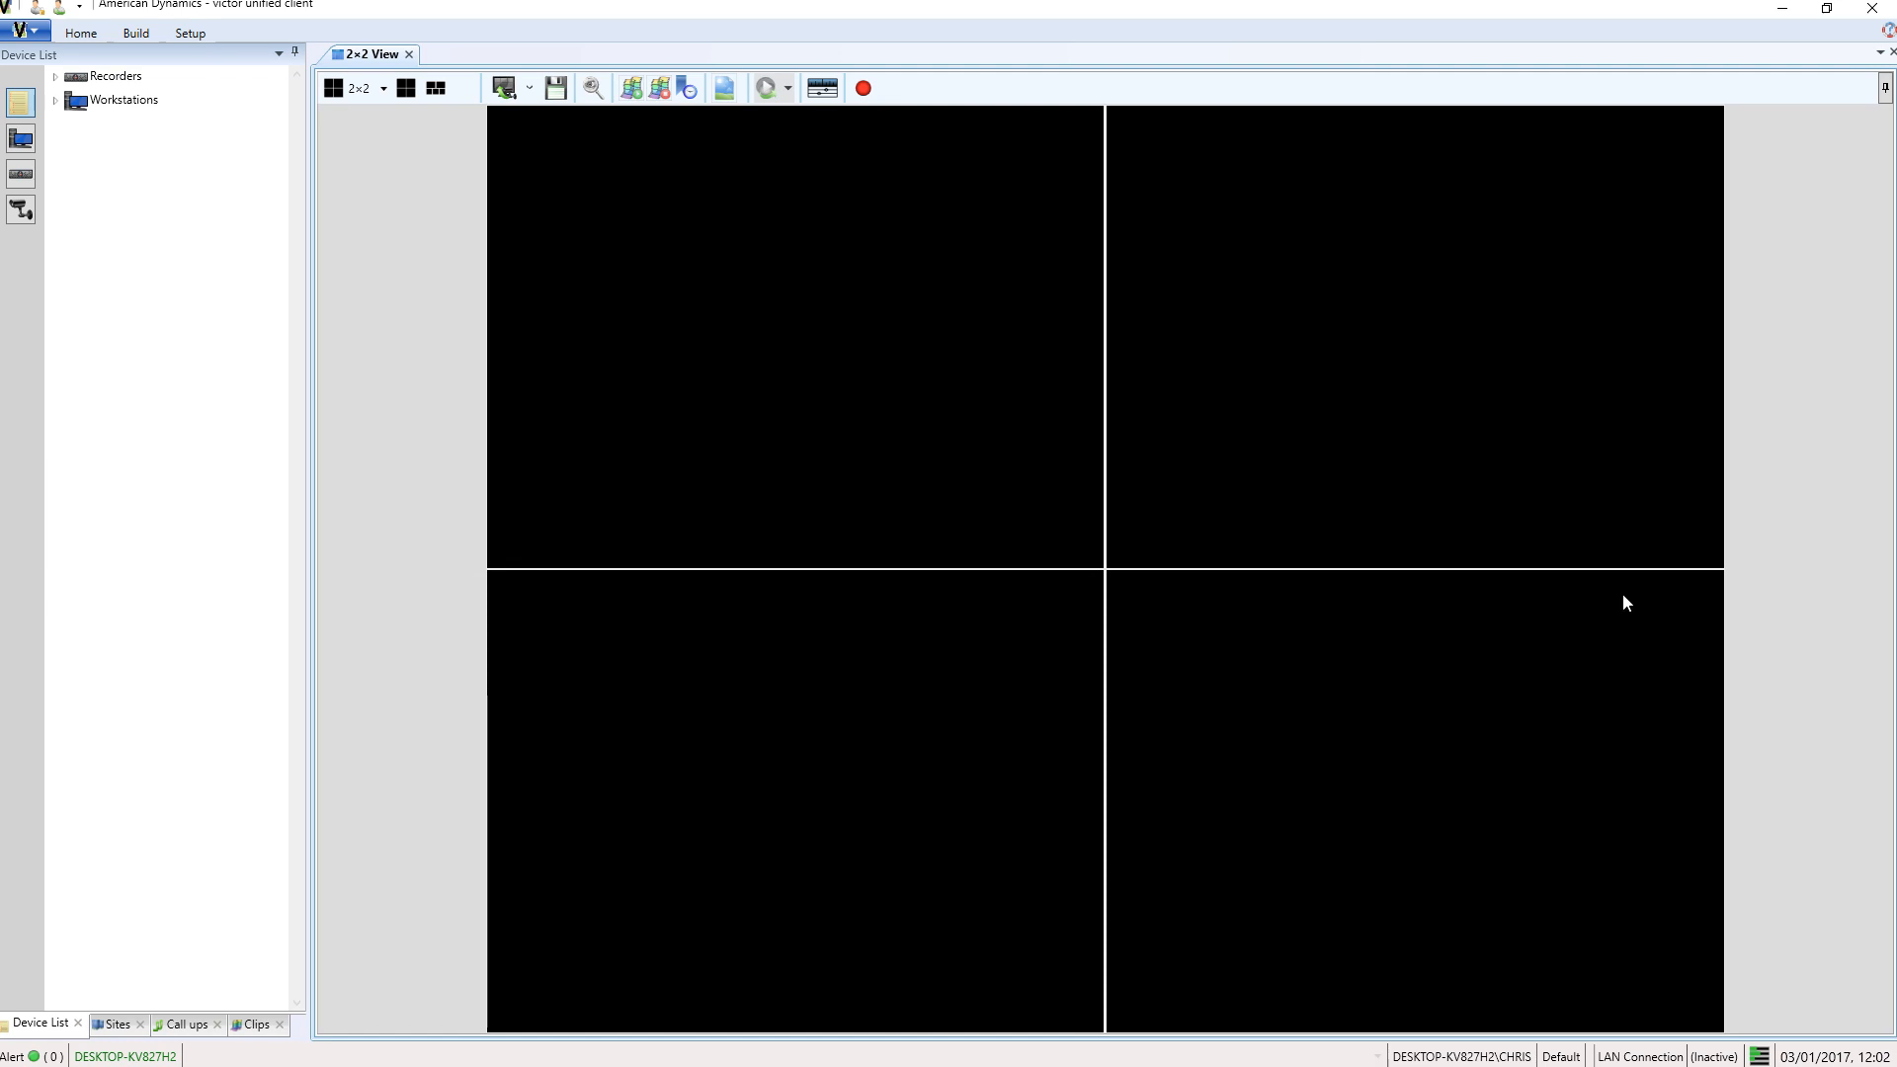
- Create a new VideoEdge Configuration Backup Action named VE Backup Action
click(150, 34)
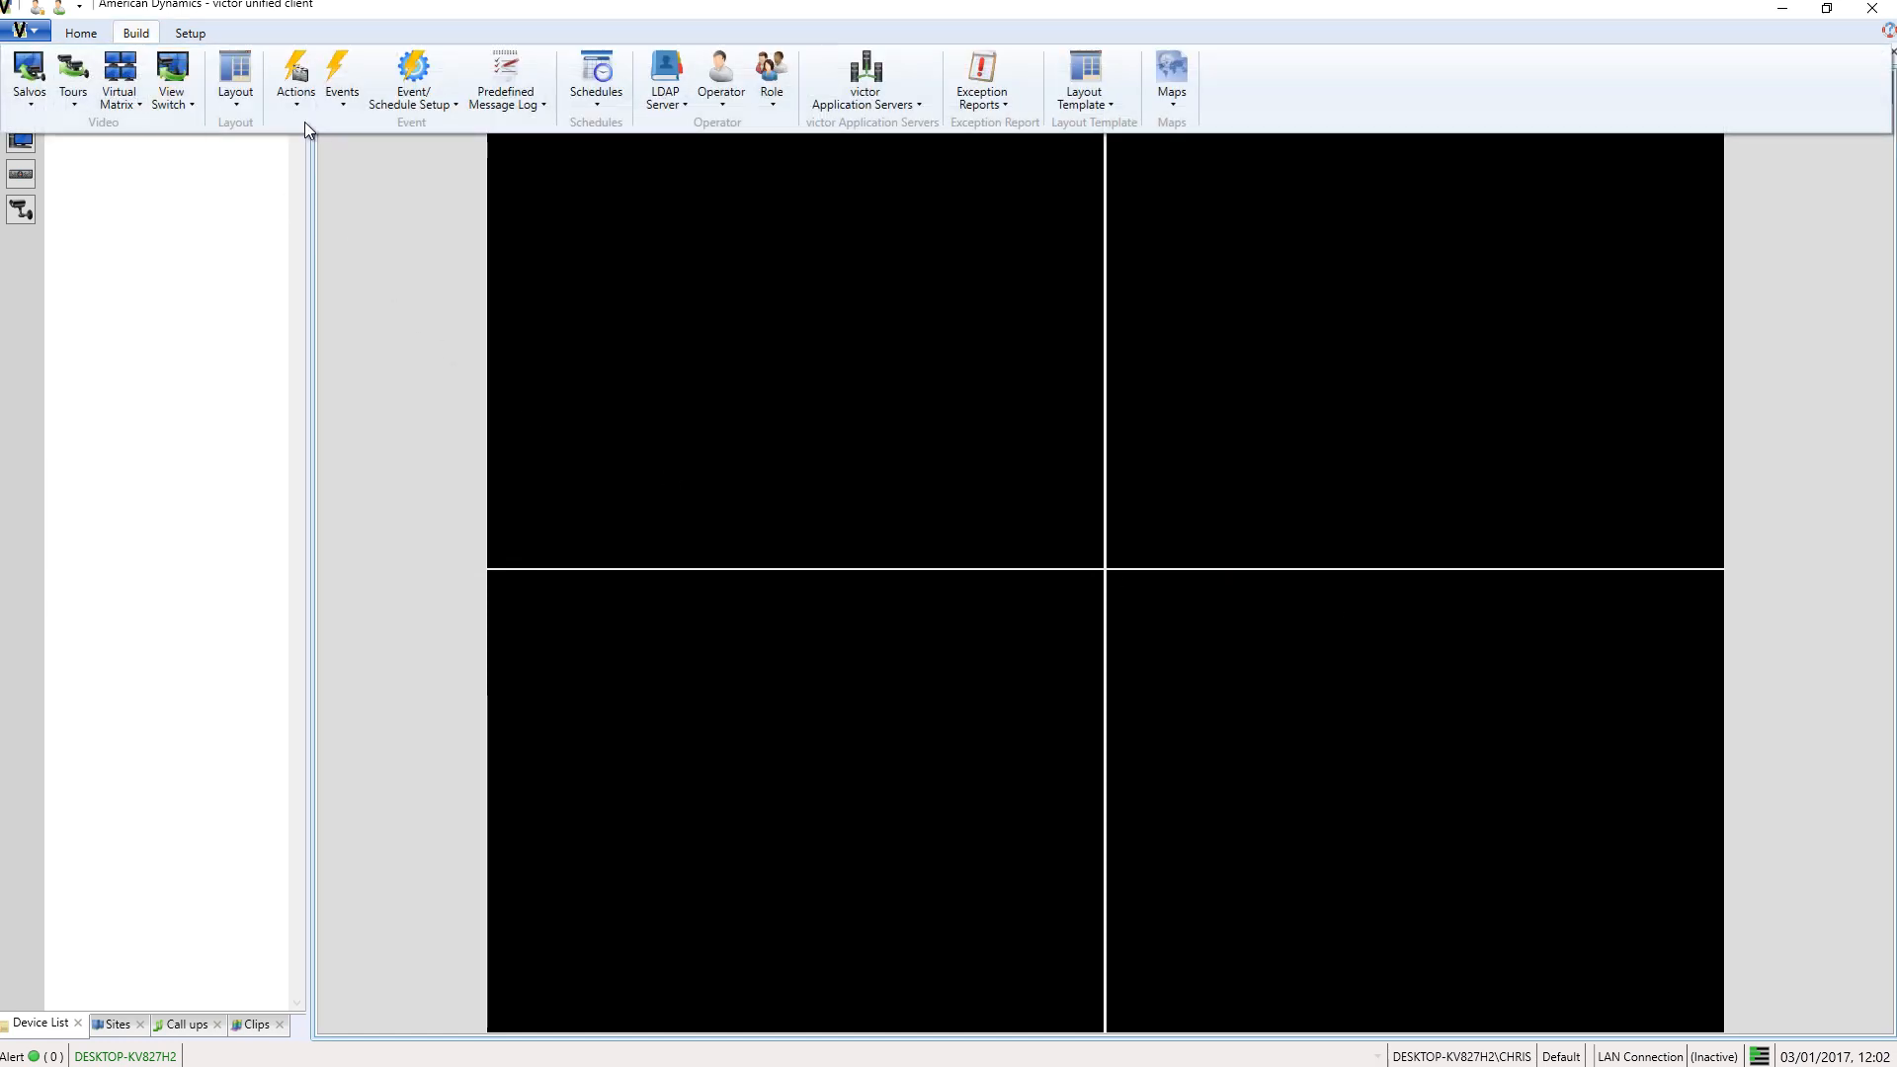
click(296, 94)
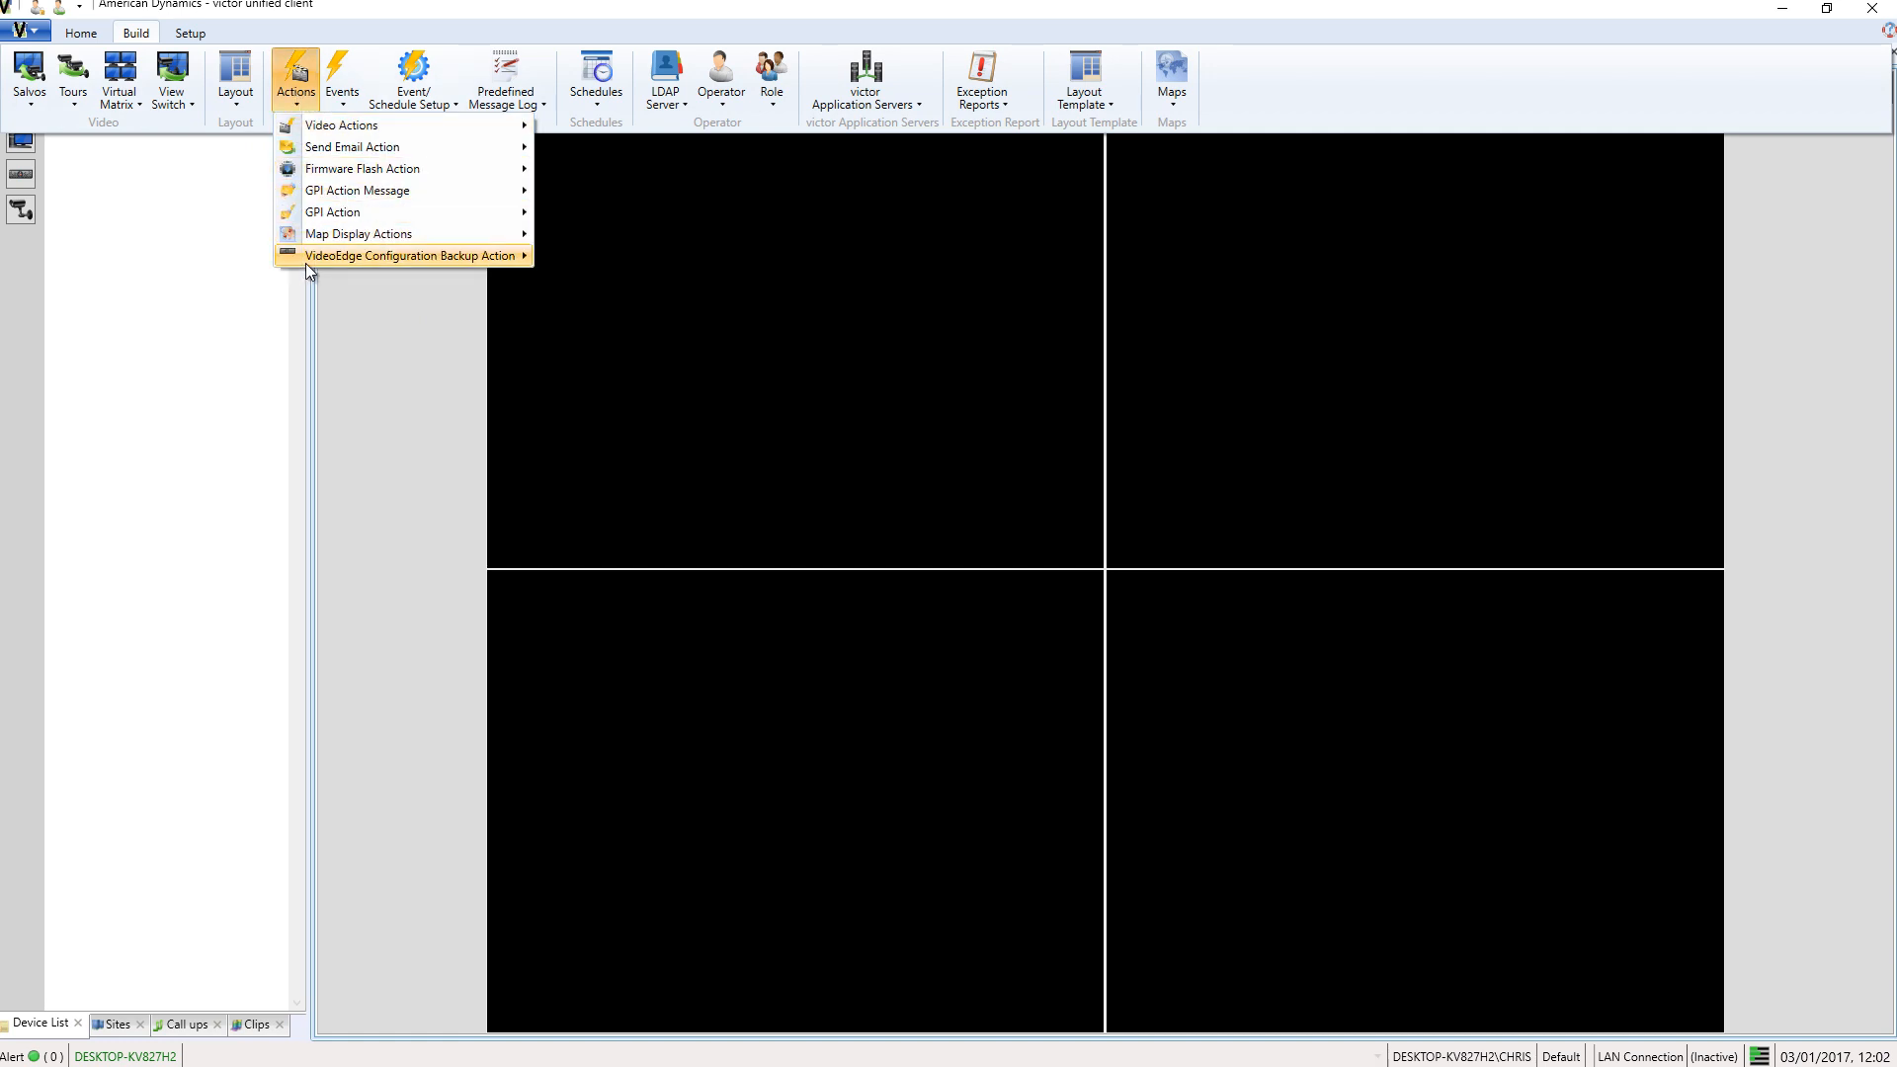
mouse_move(448, 259)
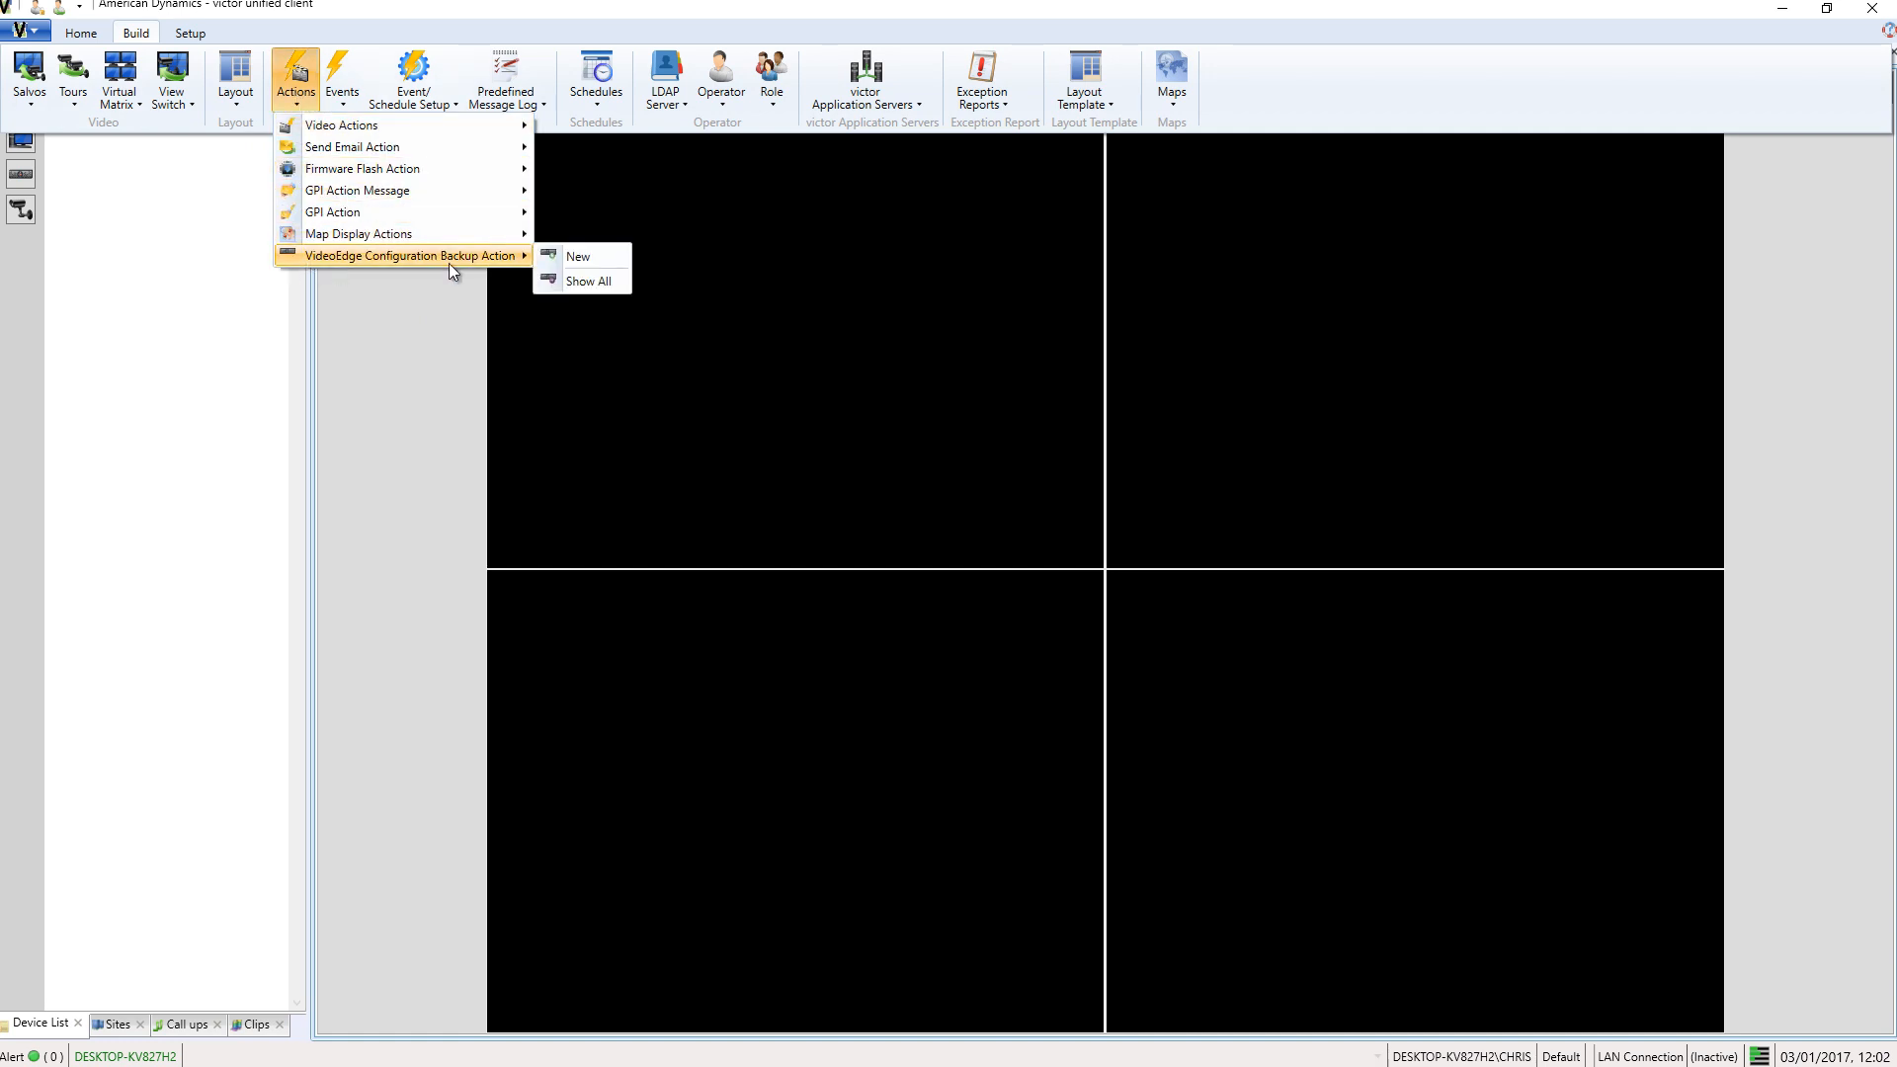
click(567, 258)
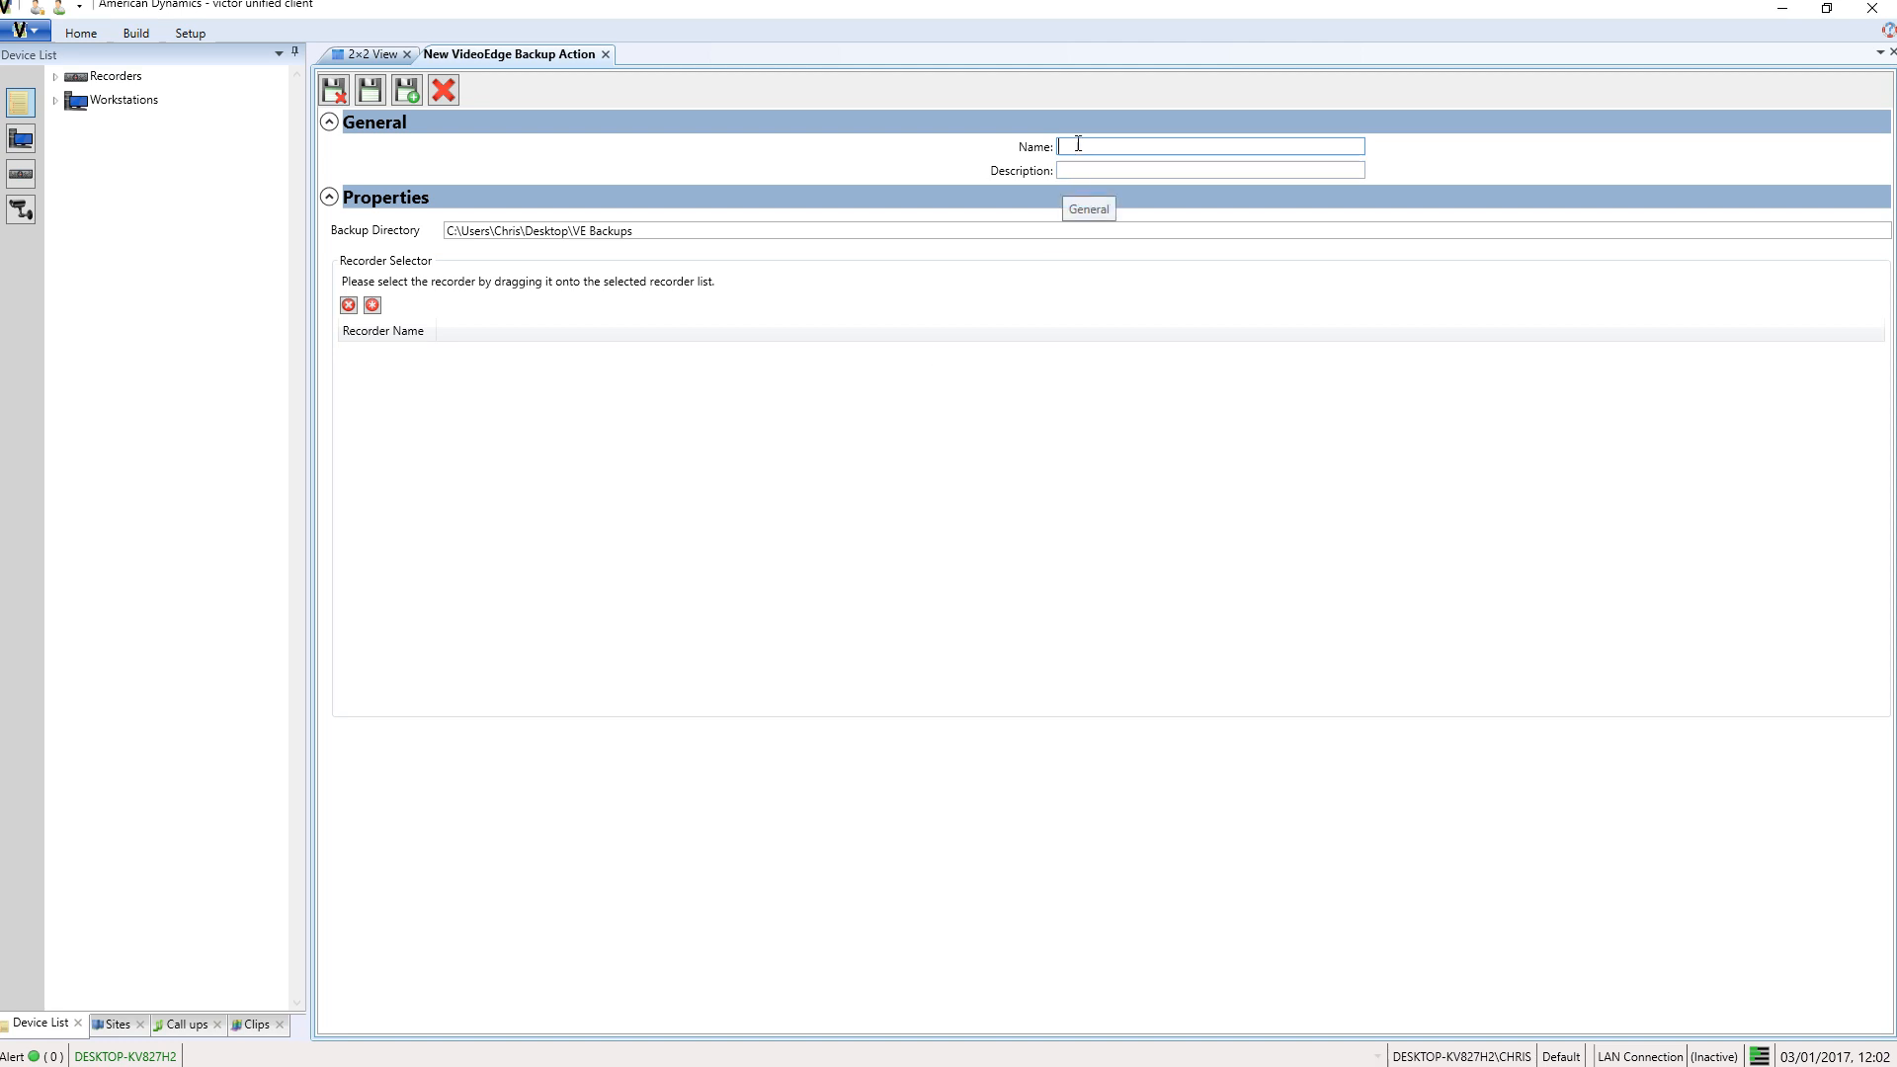
text(VE Backup Action)
- Add the VideoEdgeCM recorder to the backup action's recorder list, then save and close the action
double_click(79, 77)
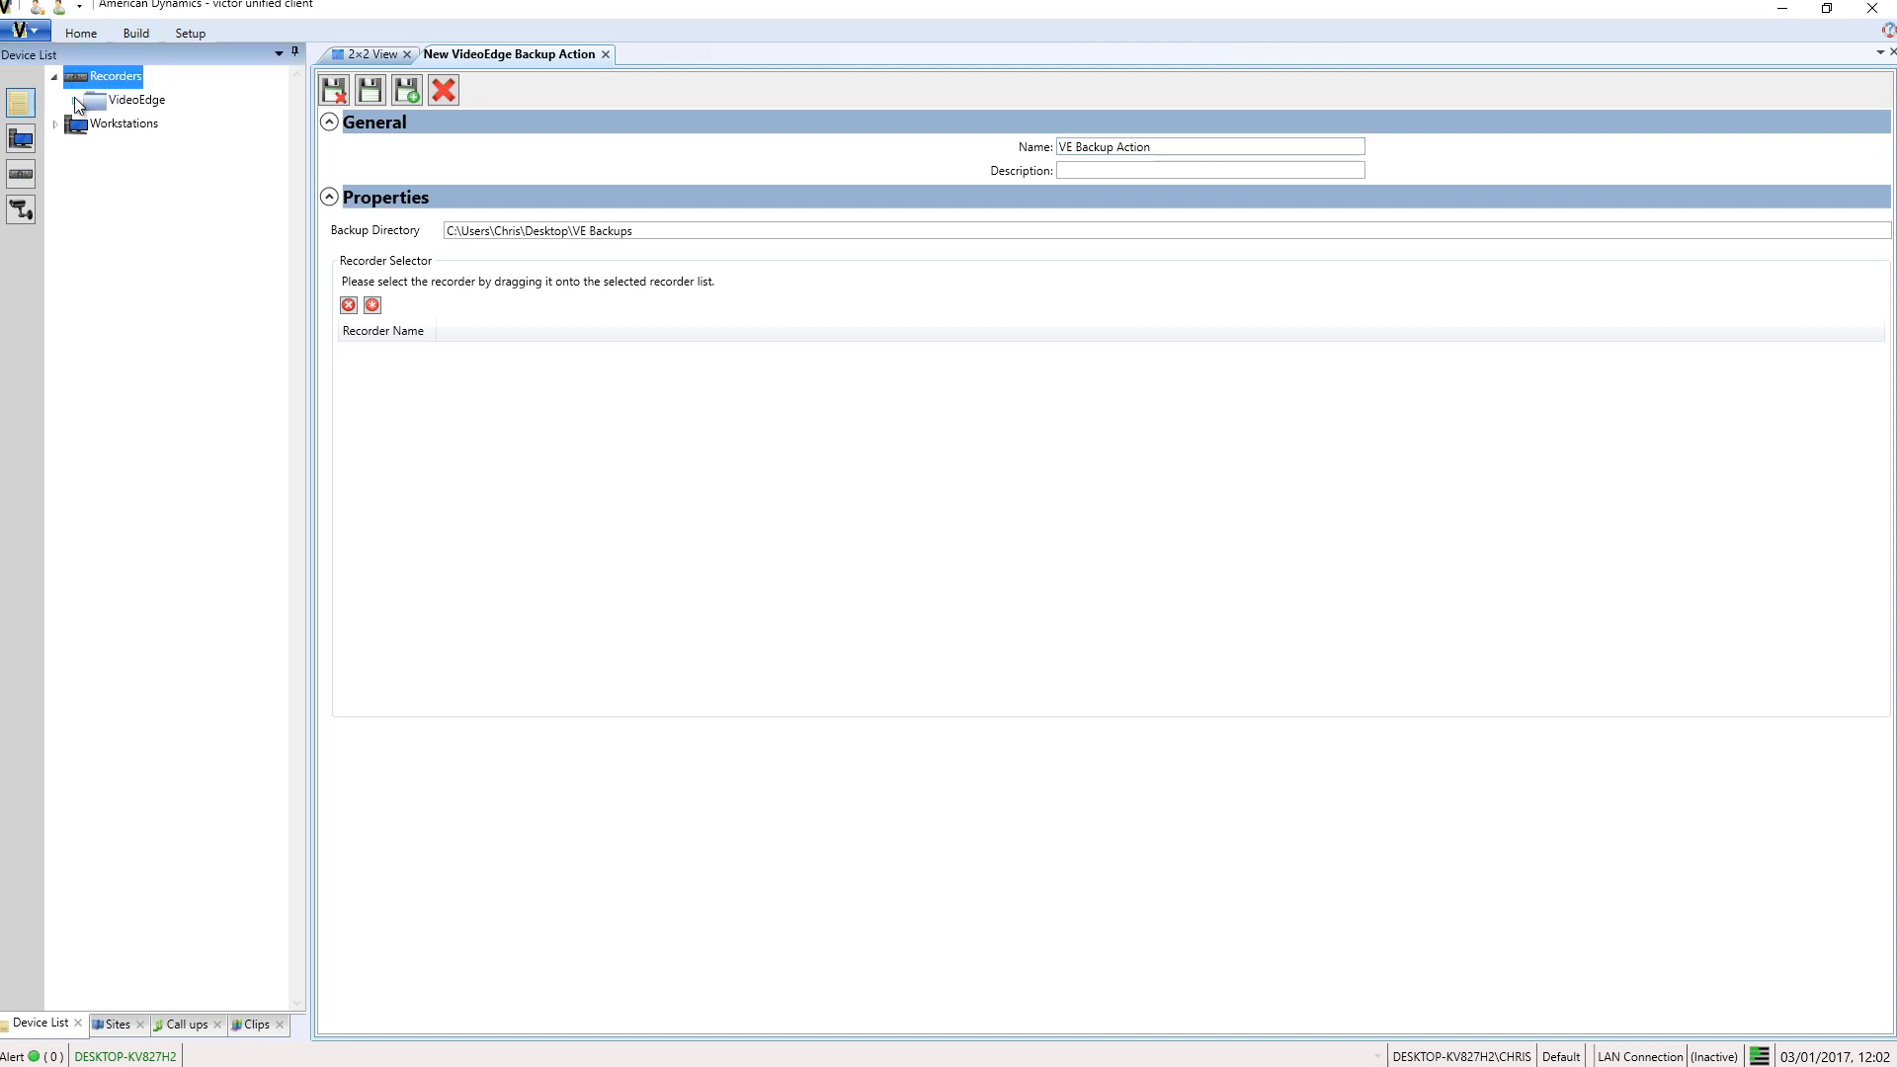
click(76, 101)
drag(123, 126, 484, 452)
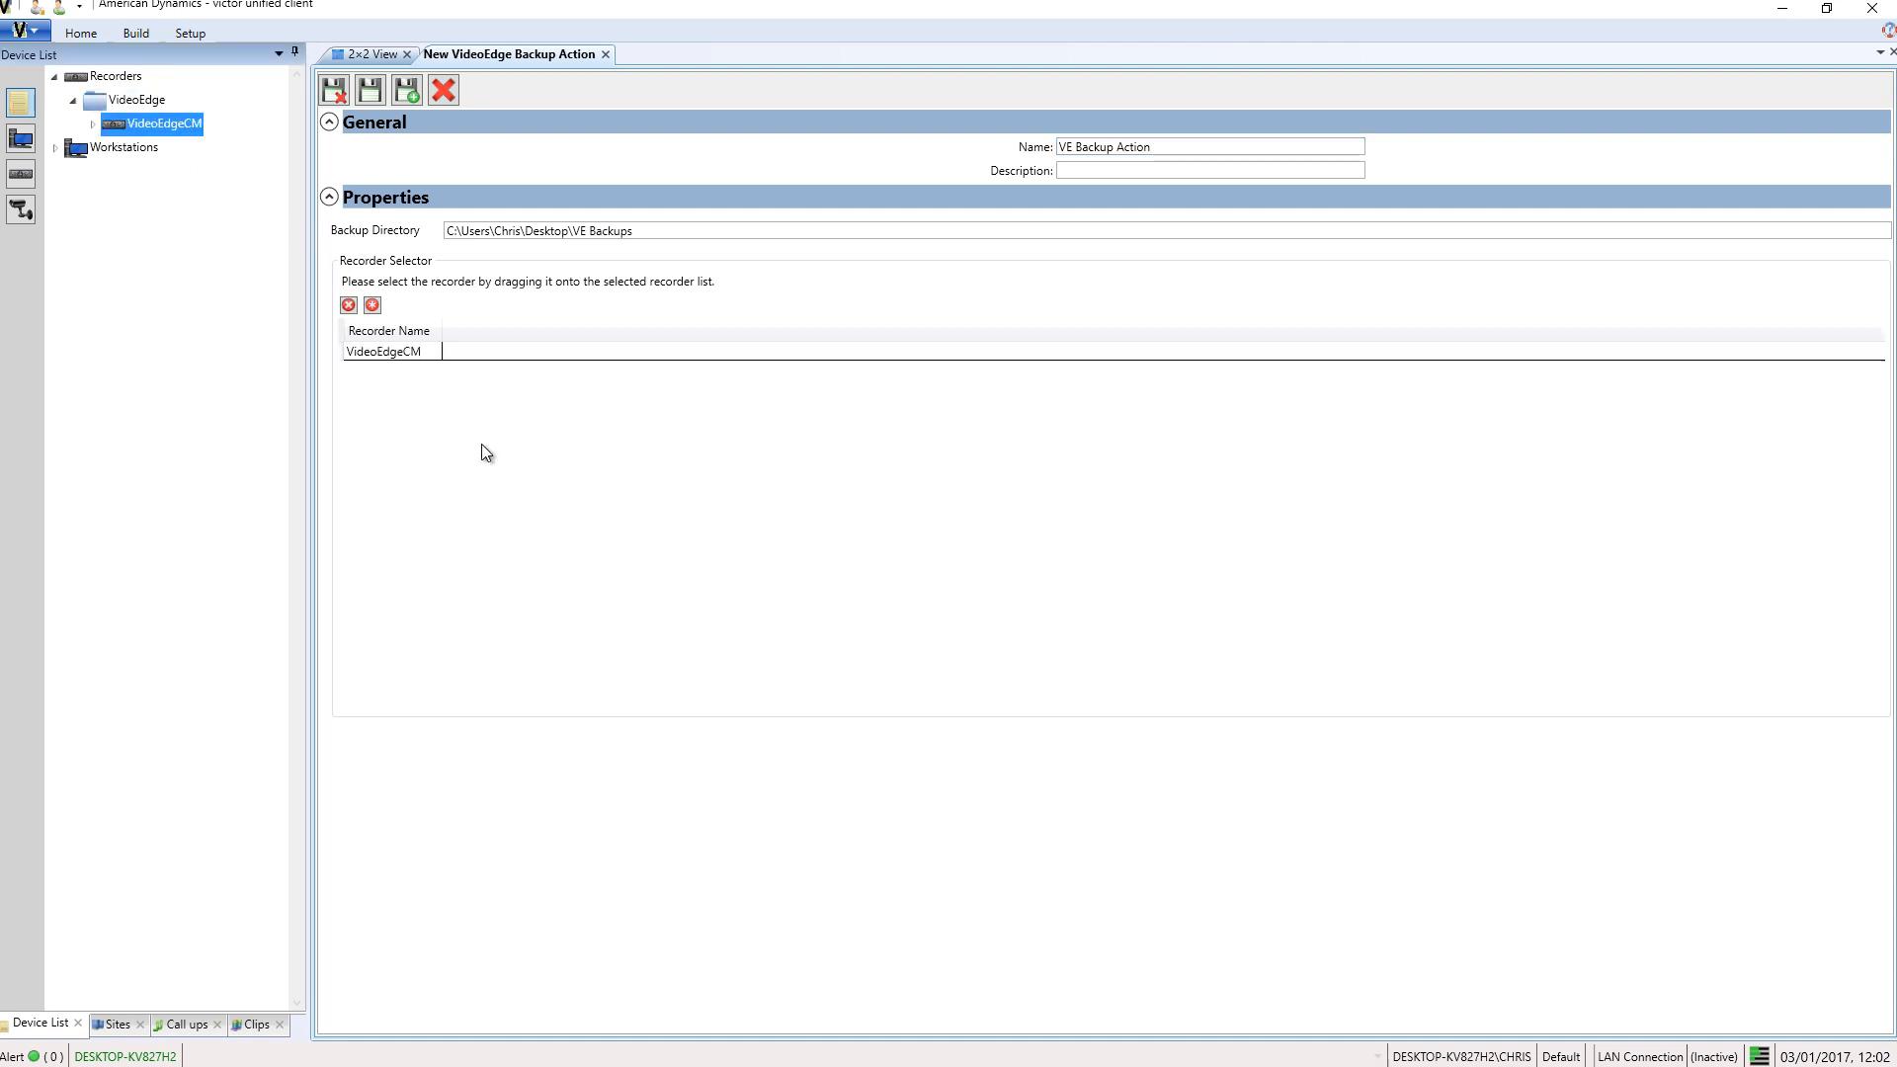
click(351, 98)
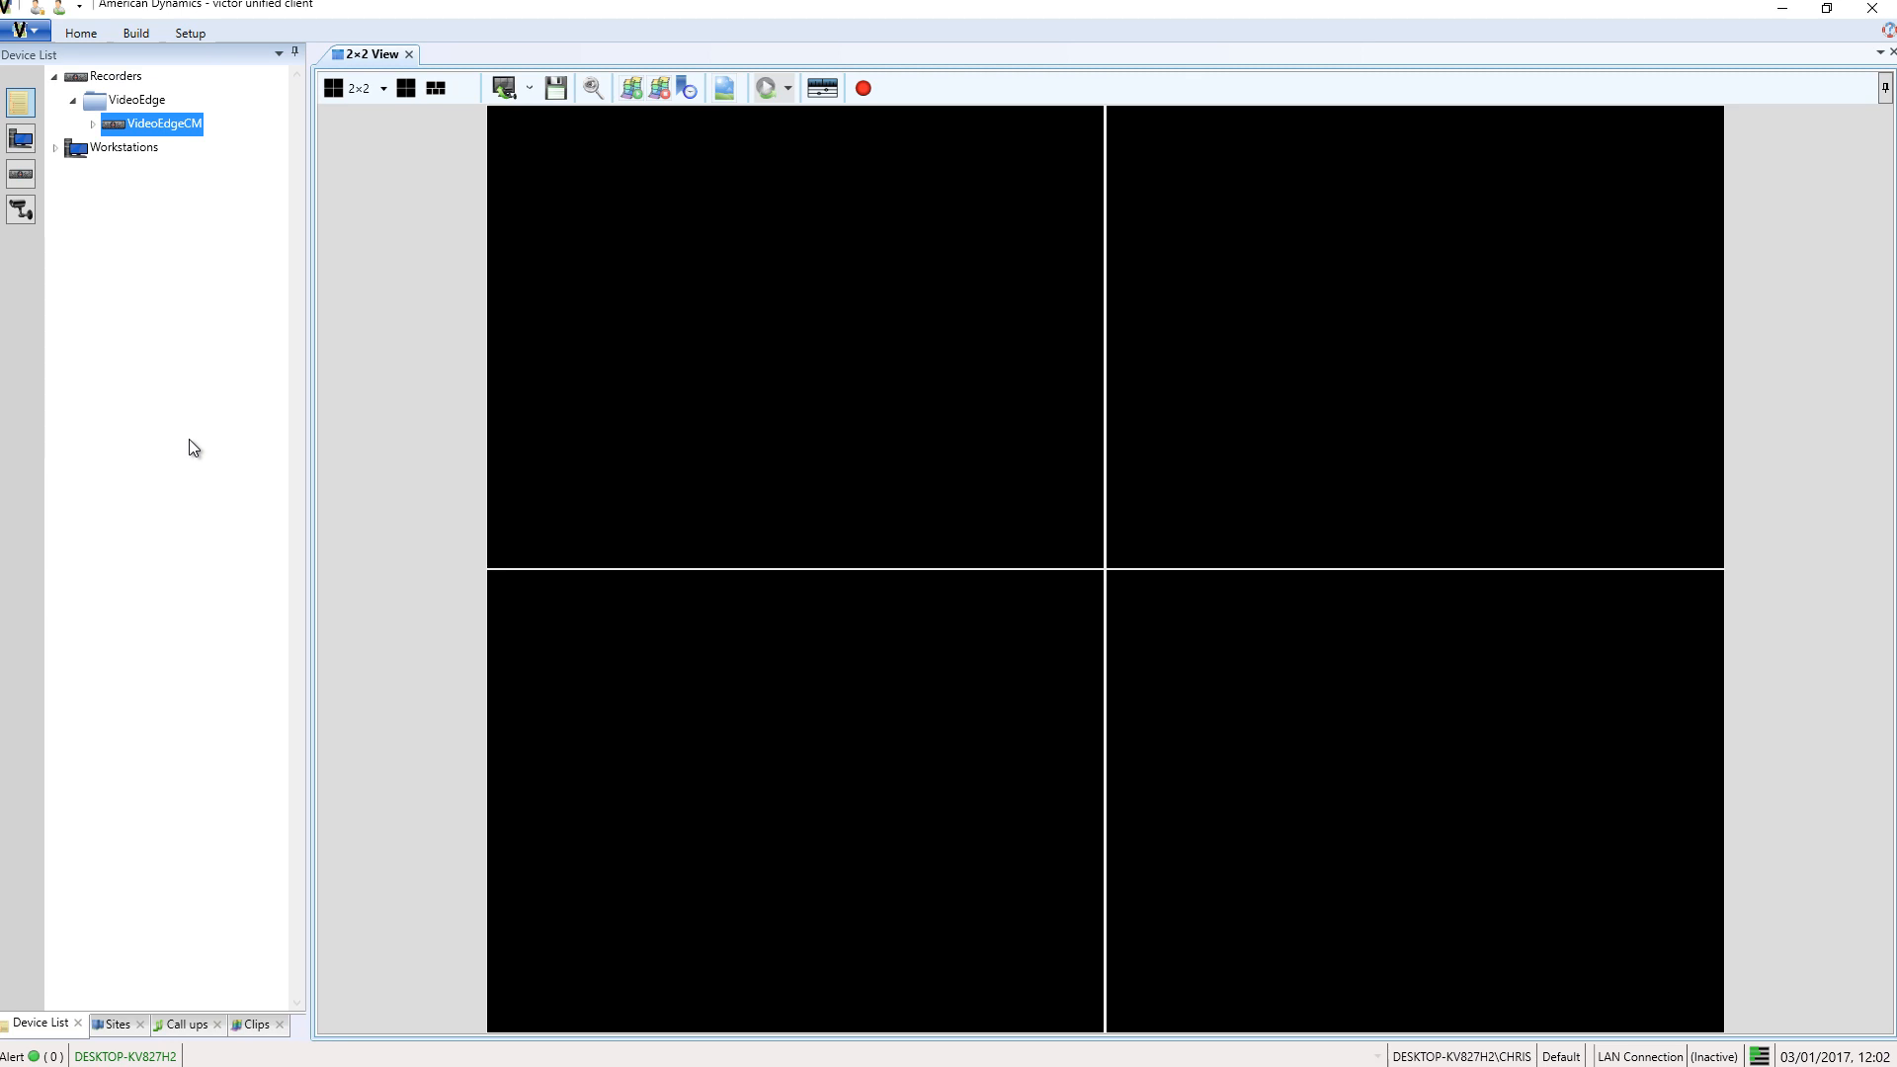
click(454, 284)
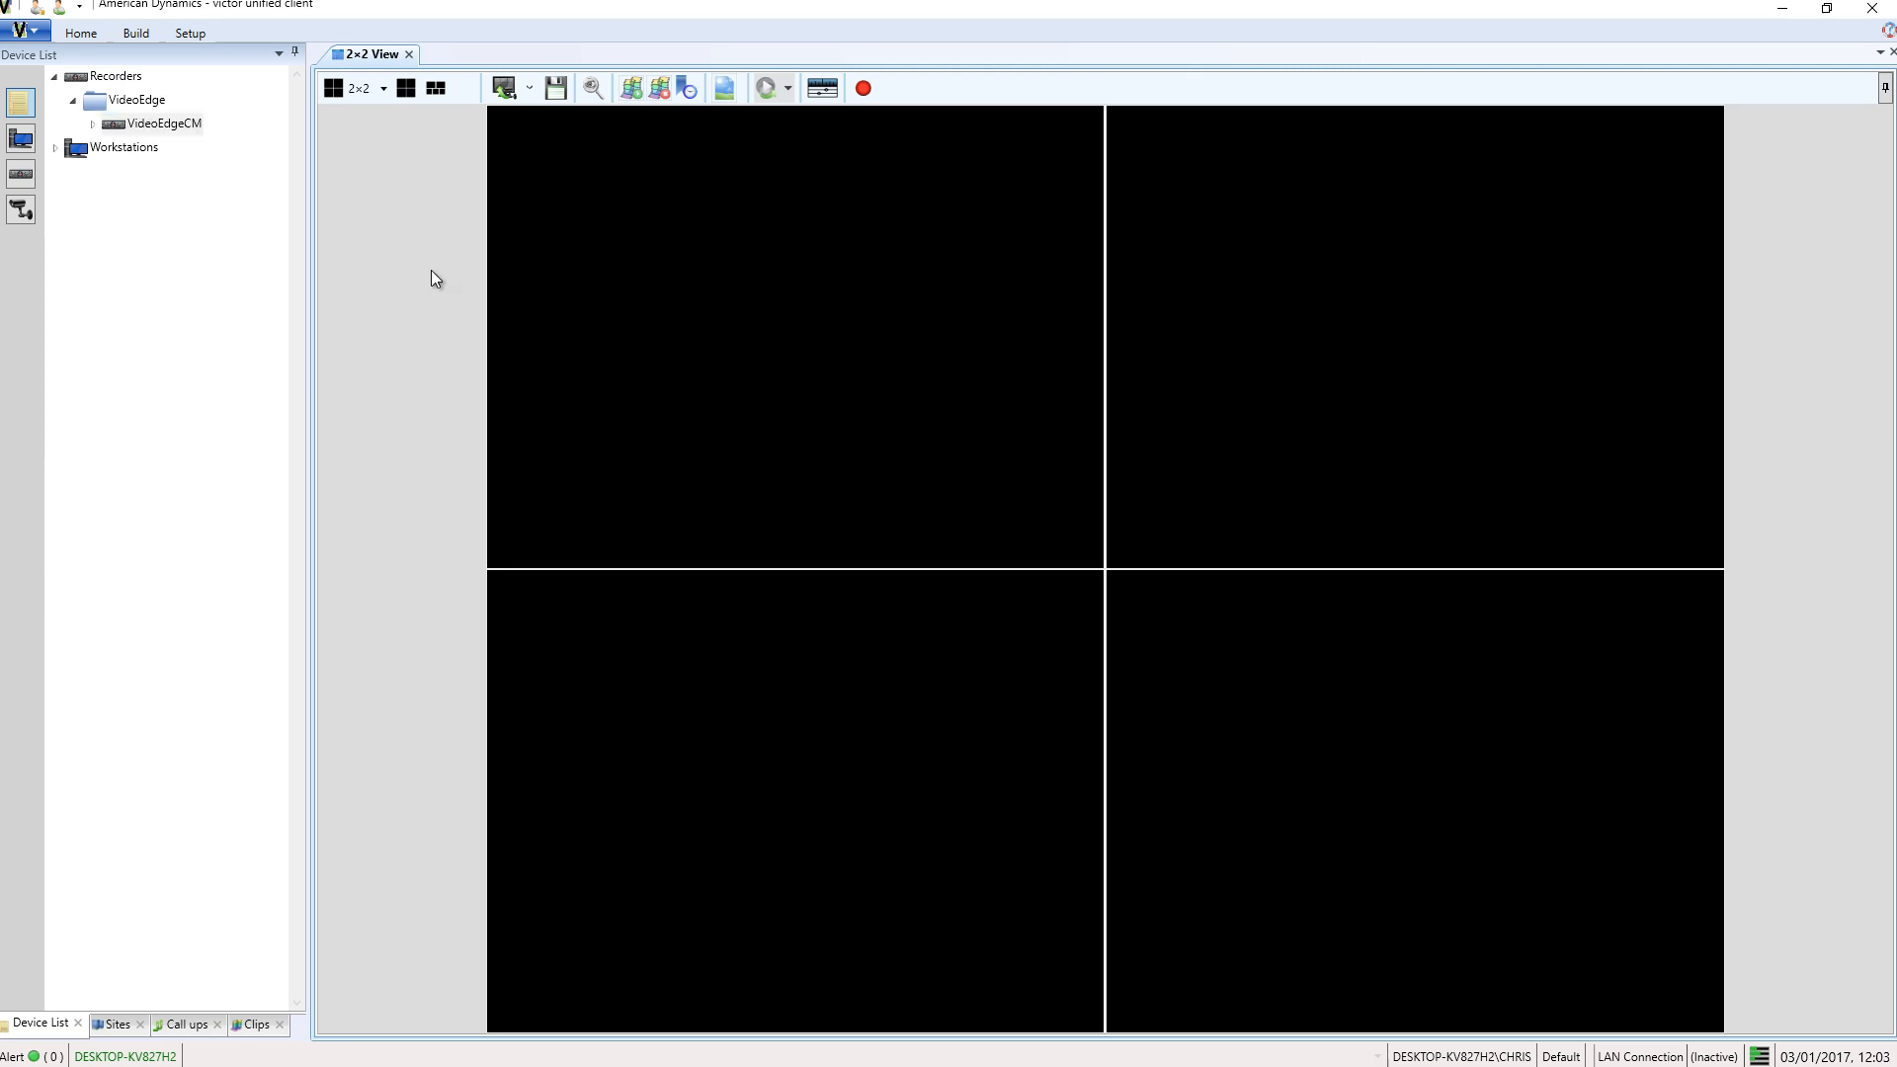
- Add VE Backup Schedule from the Schedules type as a device in the Events/Schedule Setup
click(148, 34)
click(386, 90)
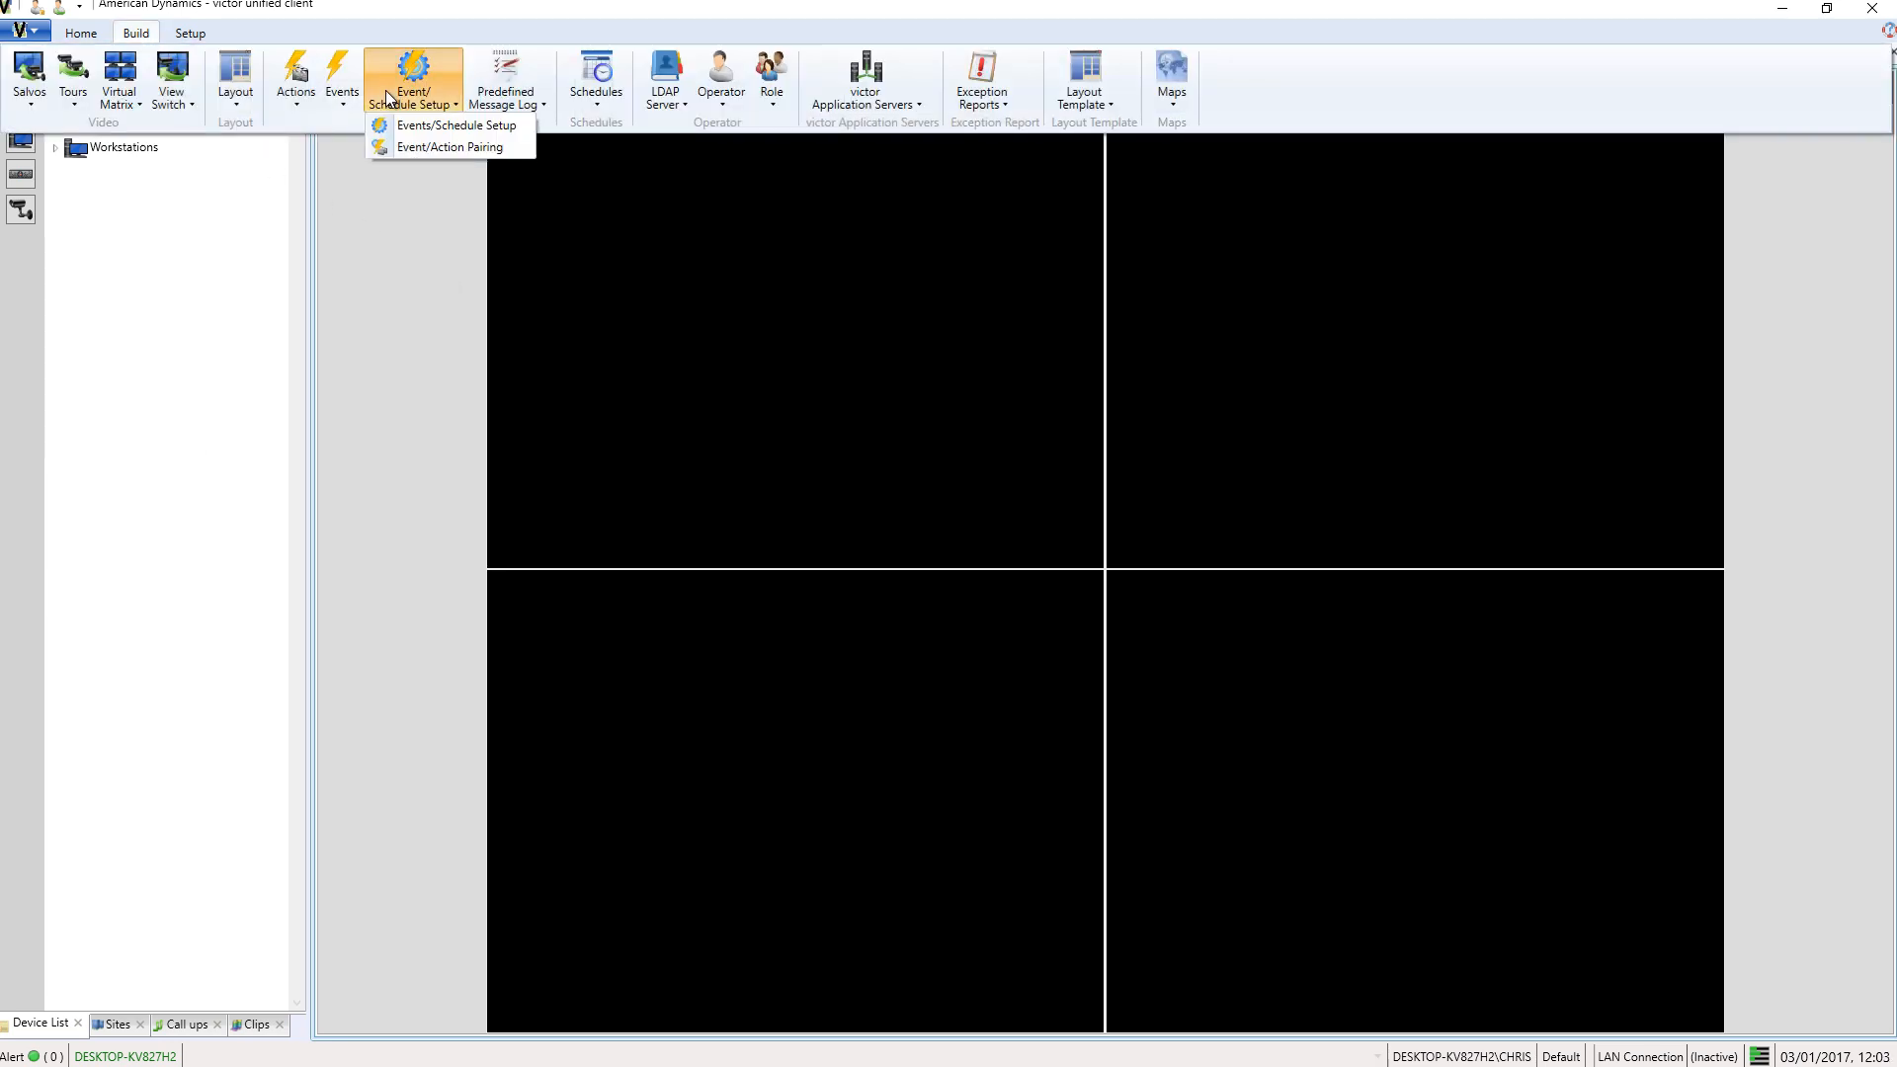
click(391, 123)
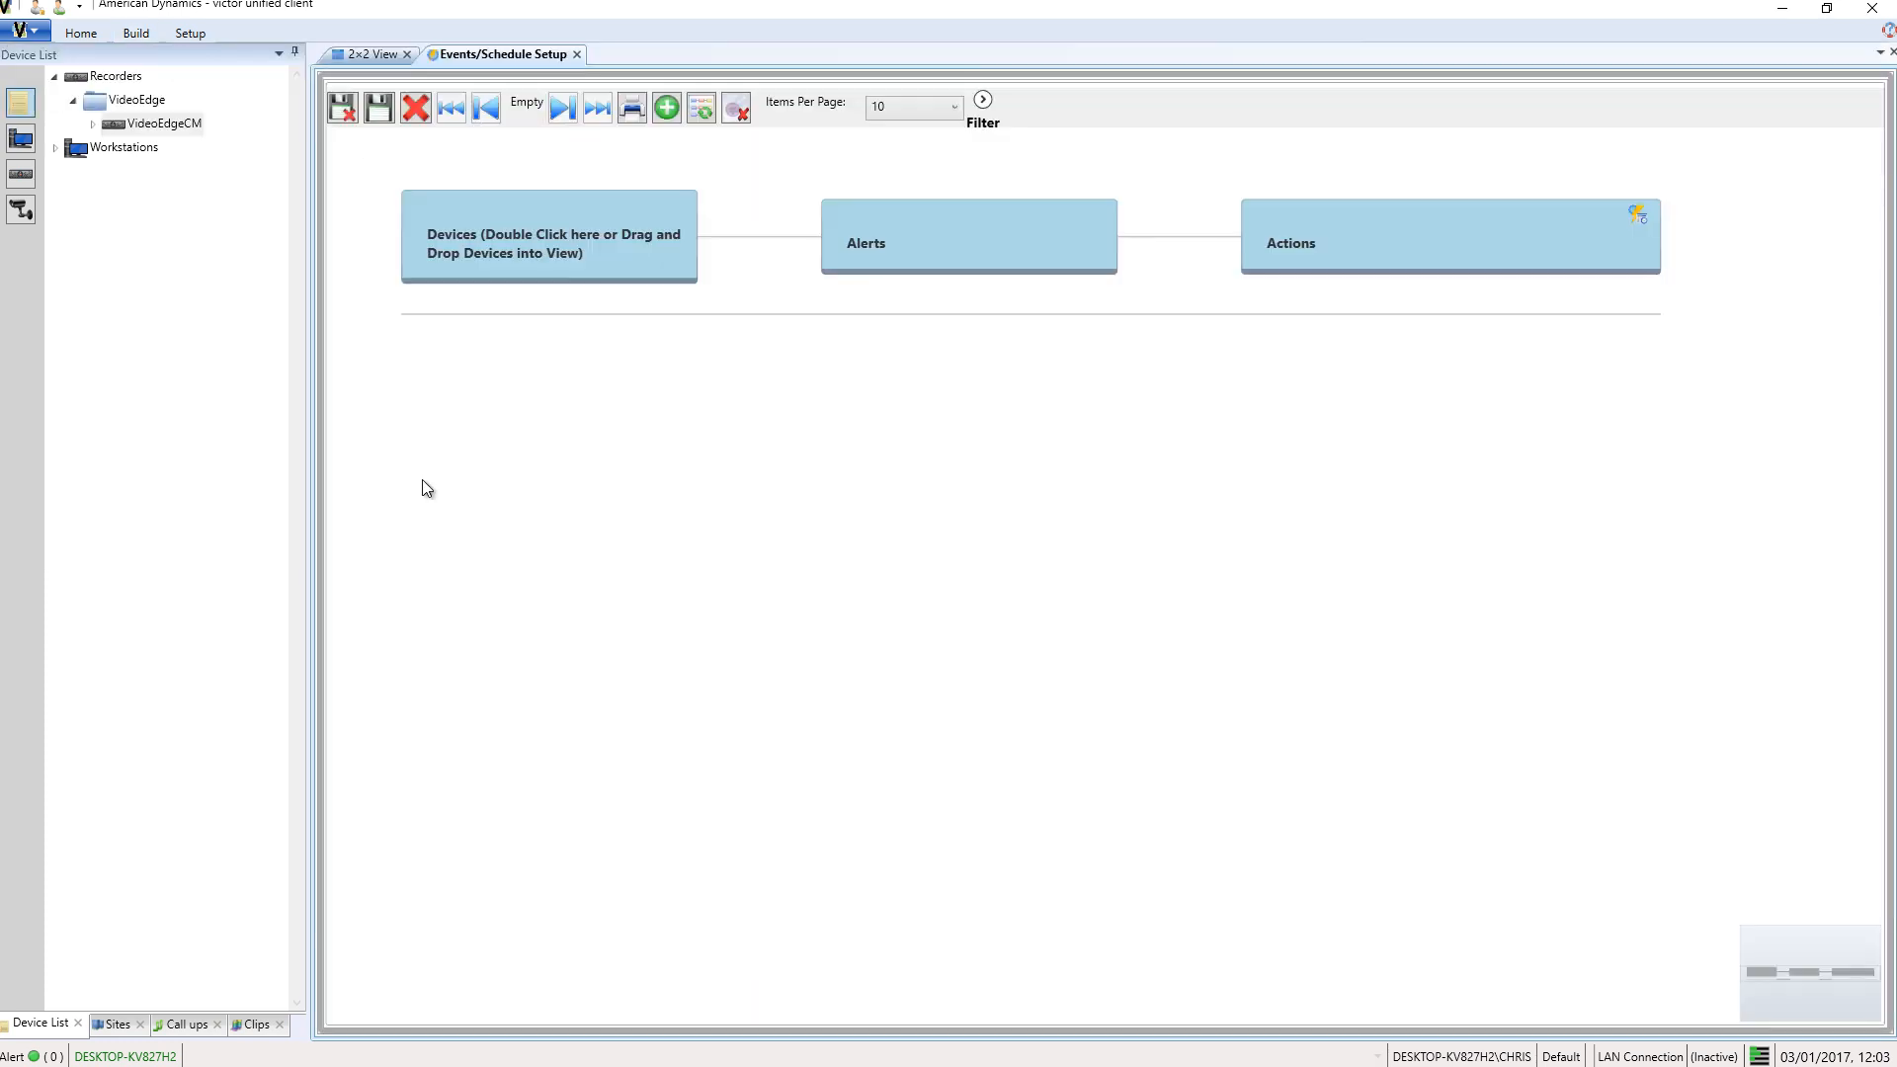
double_click(527, 251)
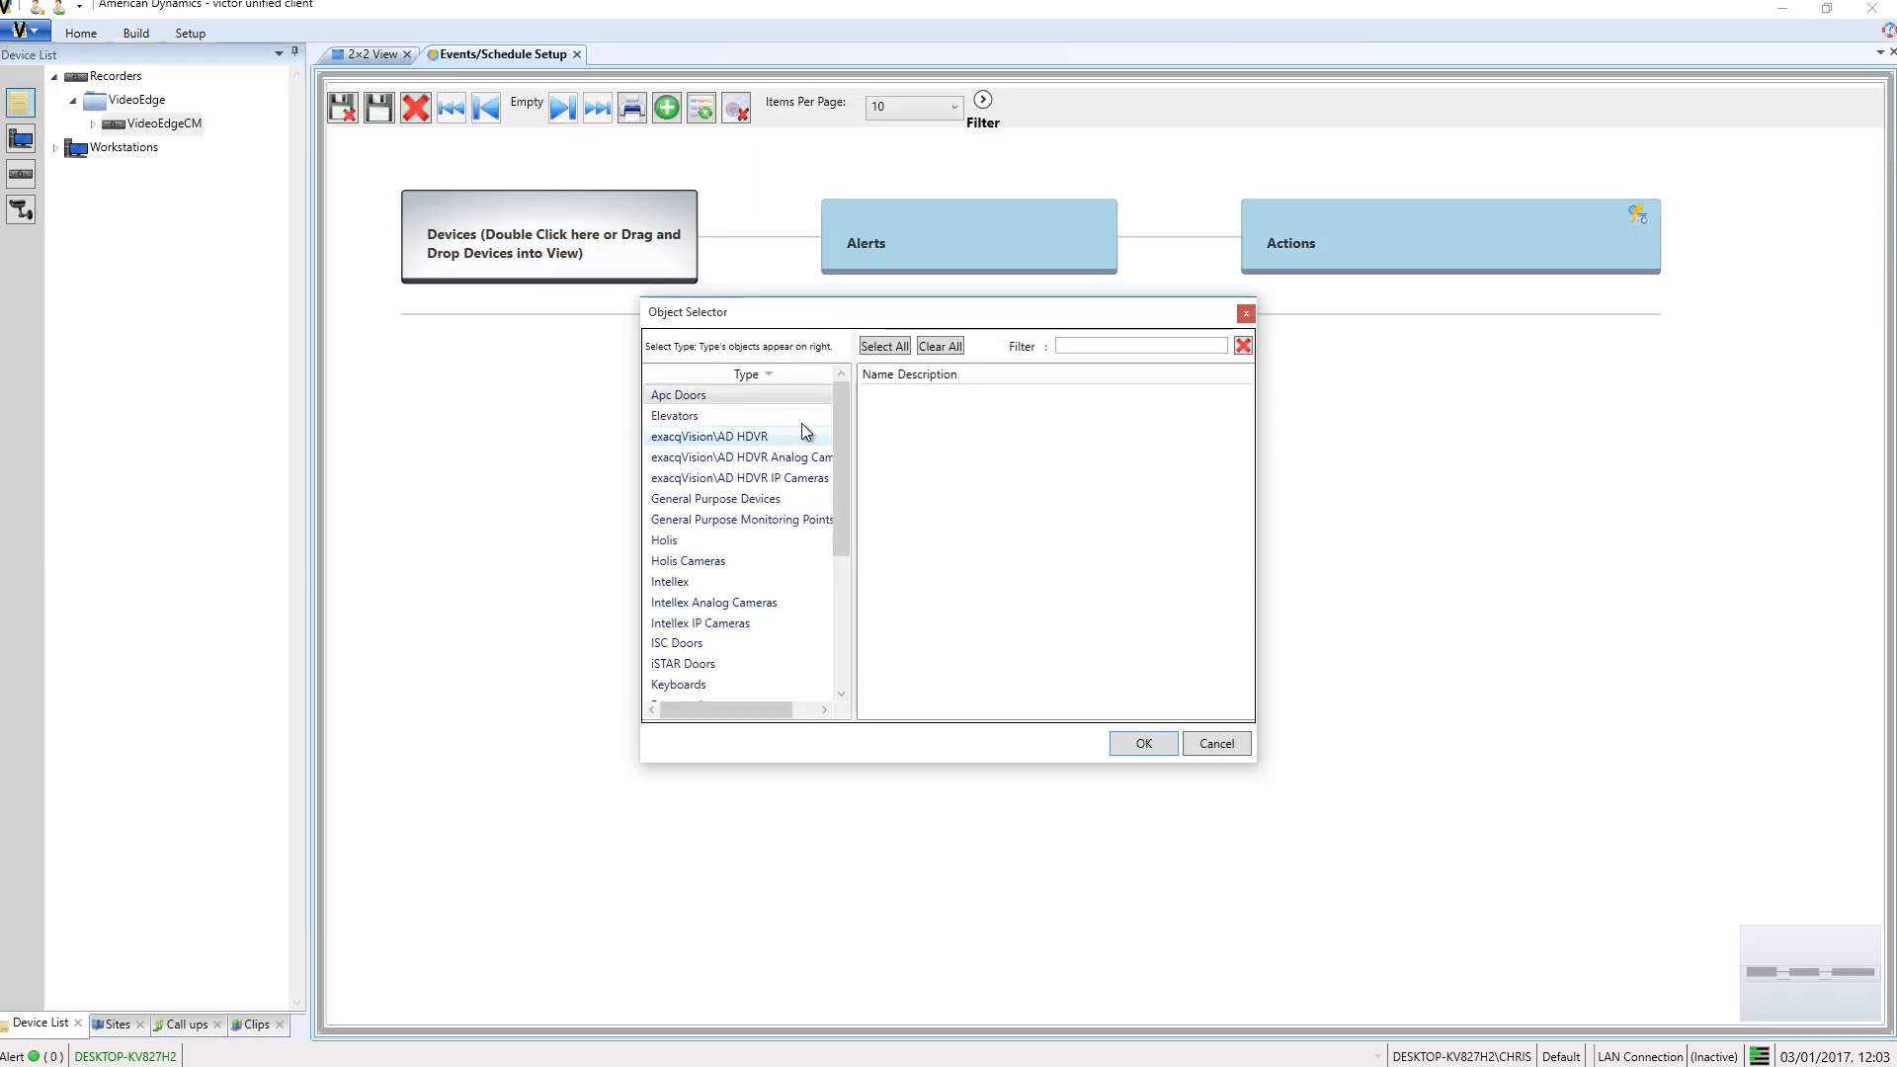
drag(845, 401, 854, 514)
click(685, 561)
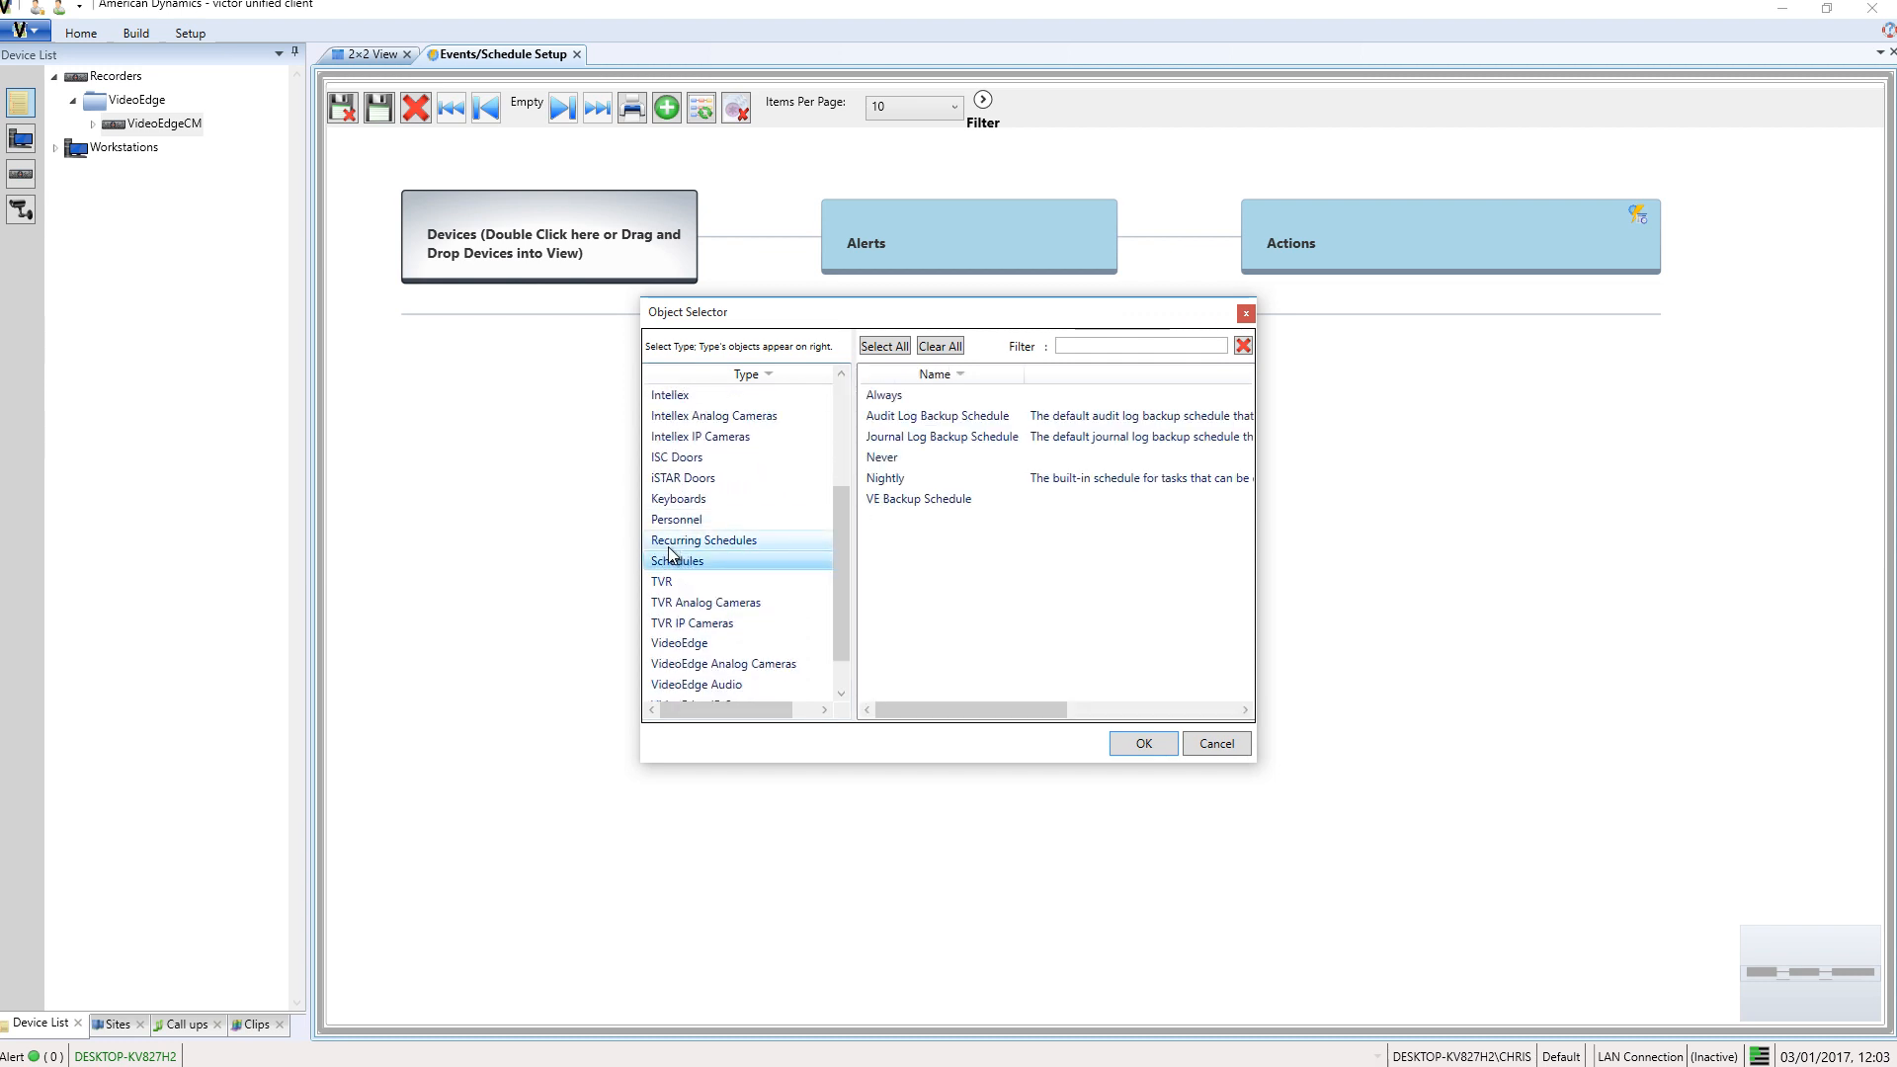
click(895, 501)
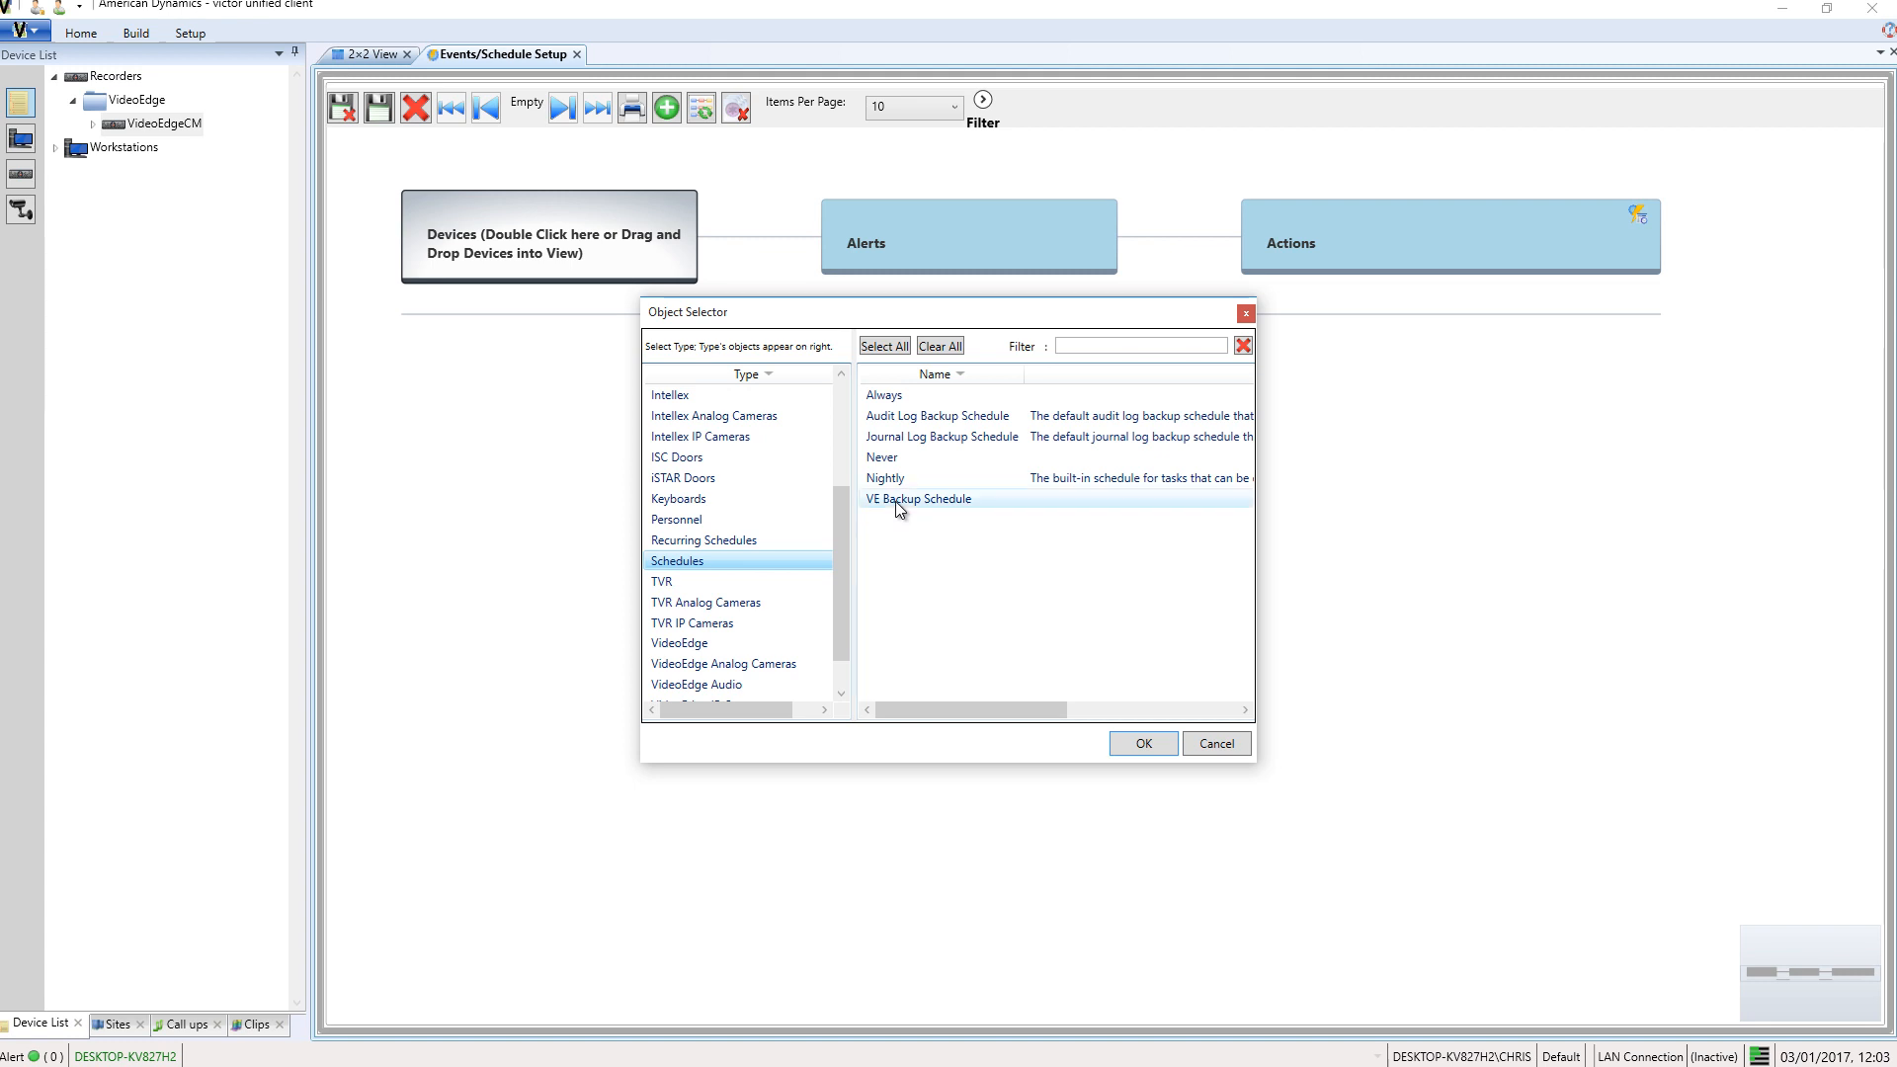
click(1143, 743)
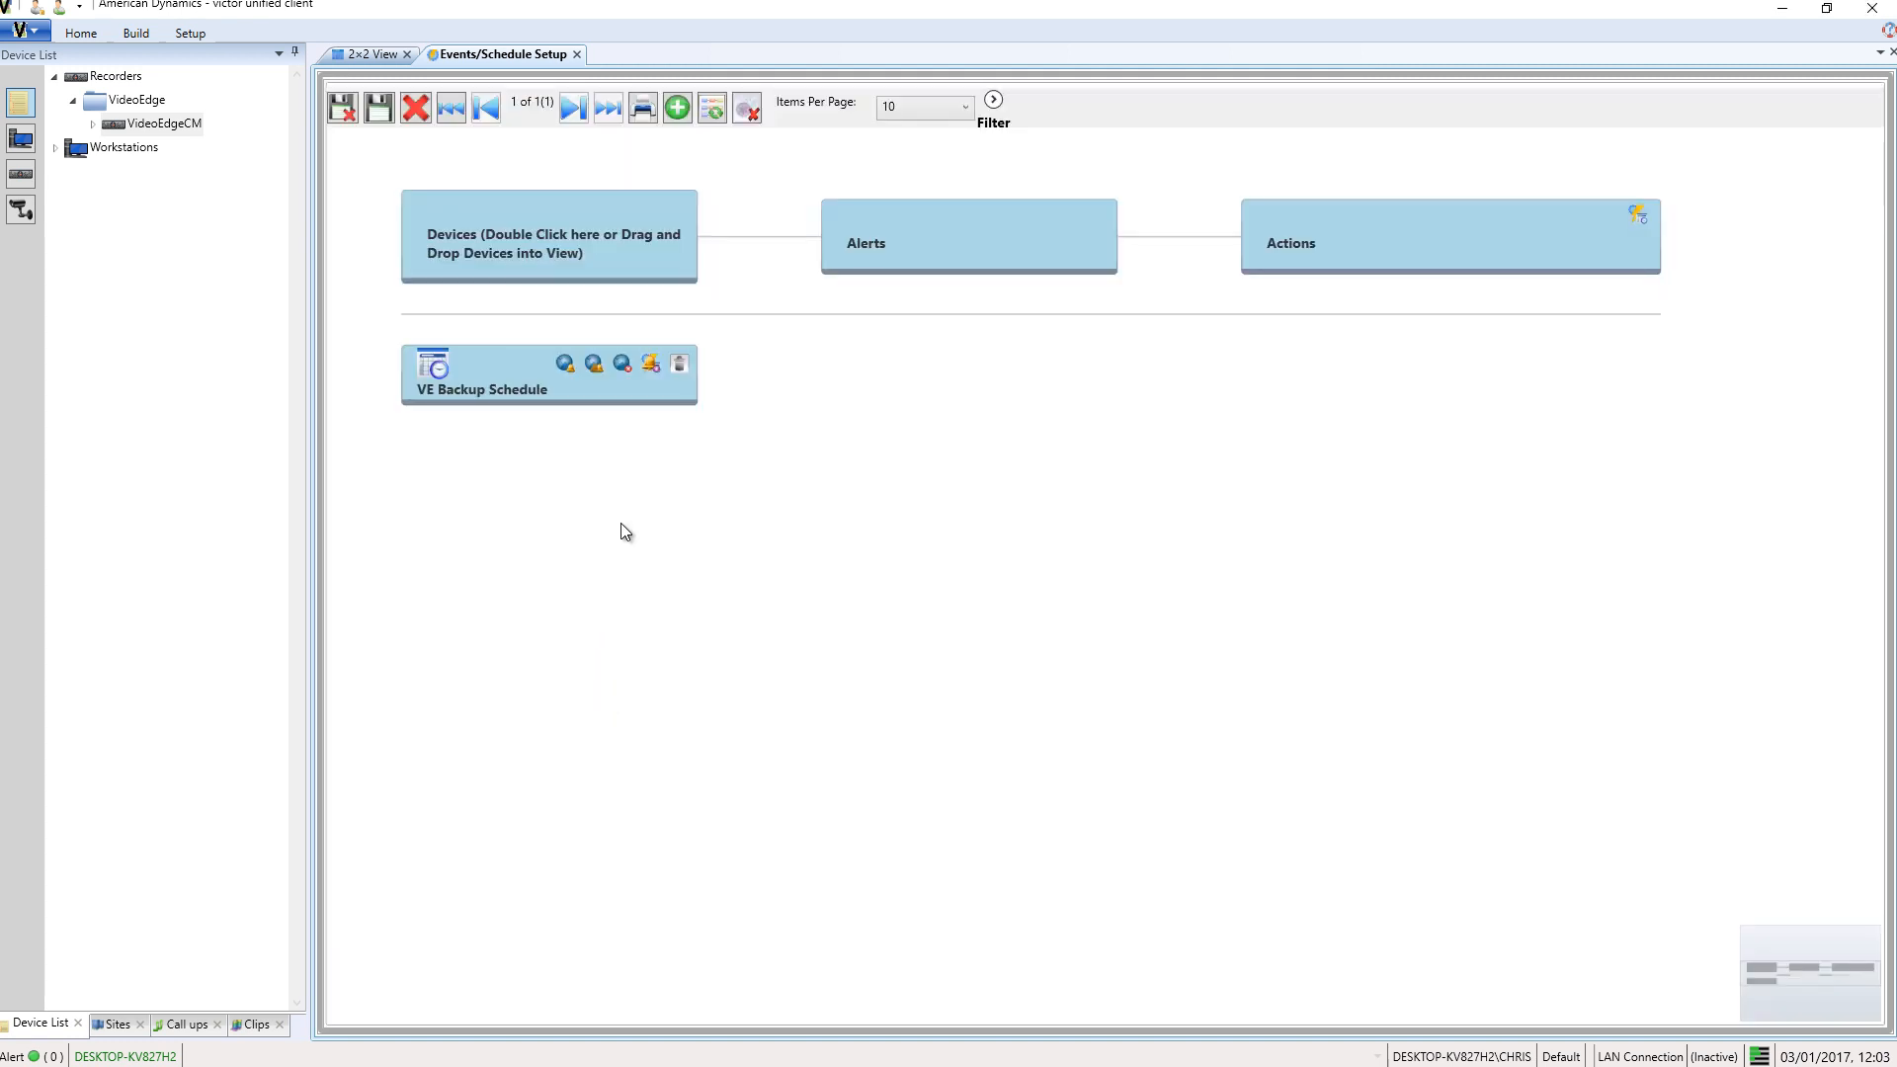
- Assign the Schedule Start Time alert to VE Backup Schedule
click(649, 365)
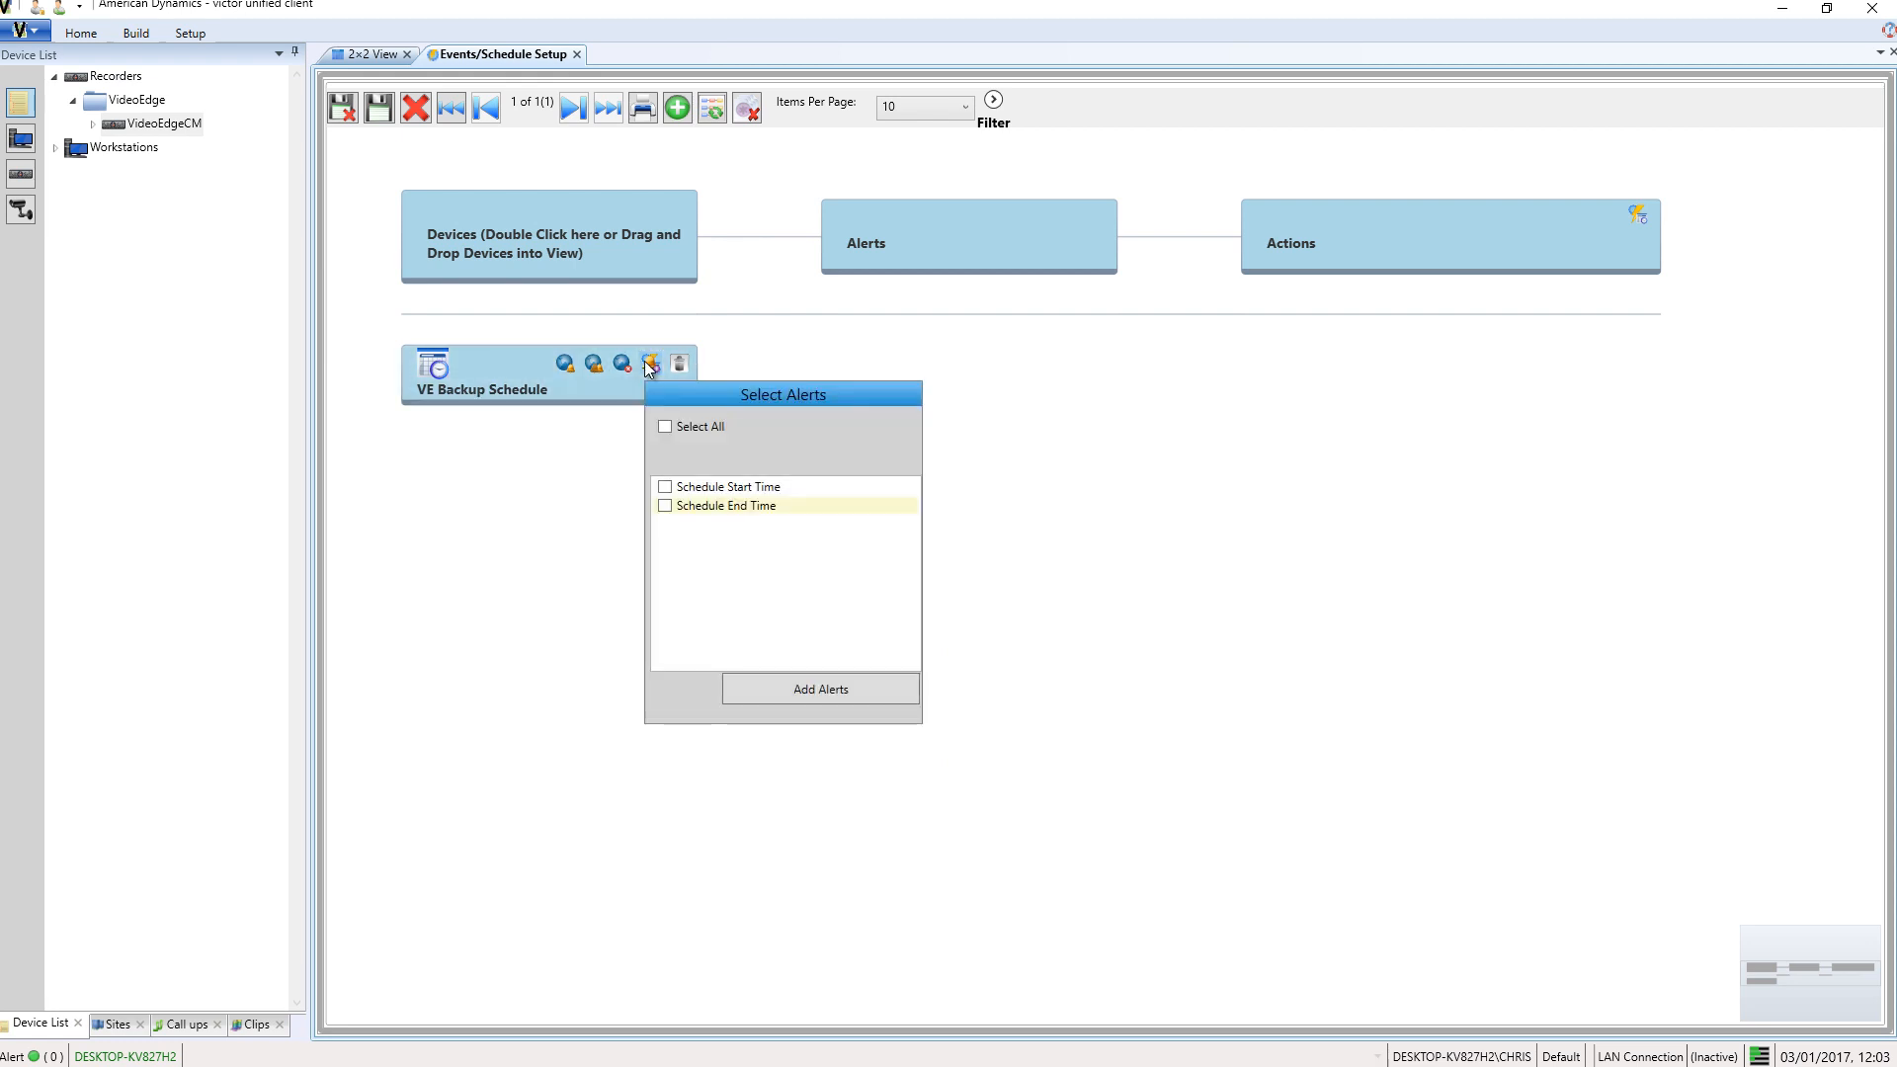
click(664, 490)
click(773, 695)
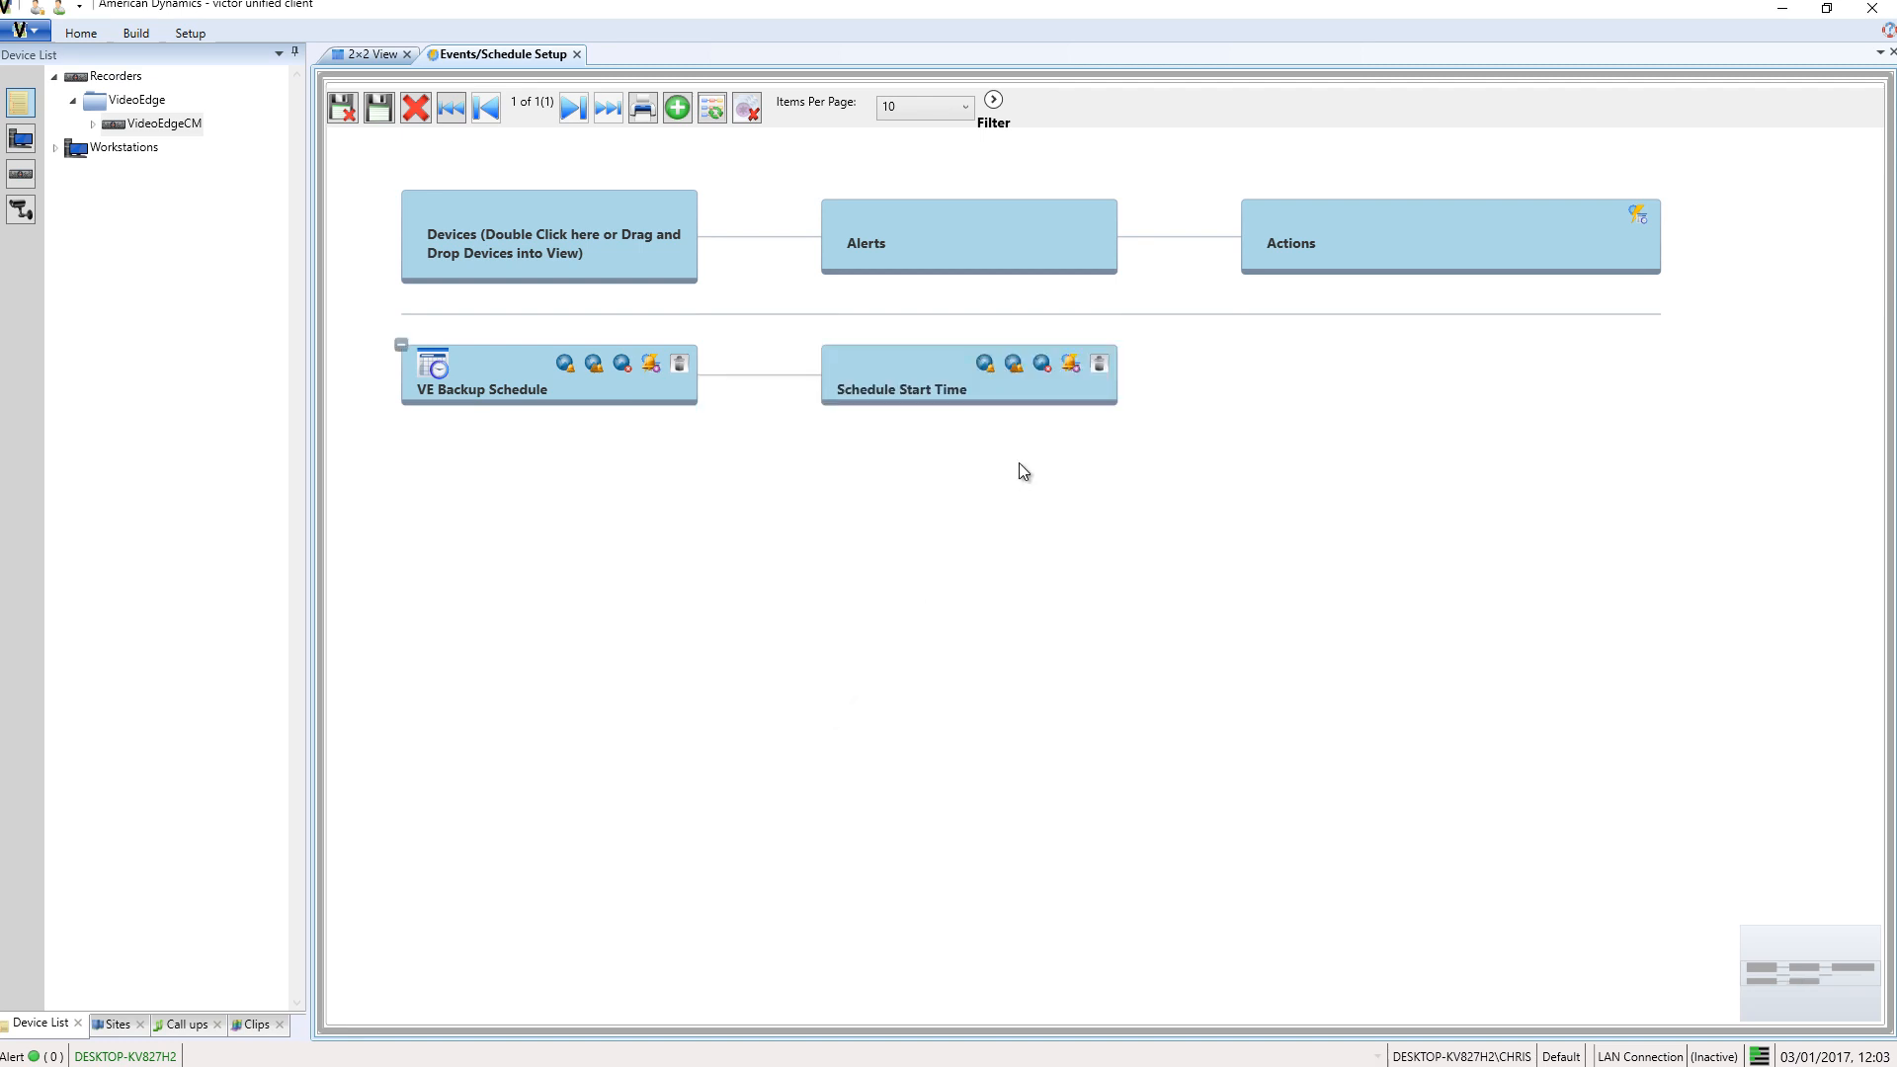
- Link VE Backup Action to the Schedule Start Time alert, then save and close the event setup
click(1090, 372)
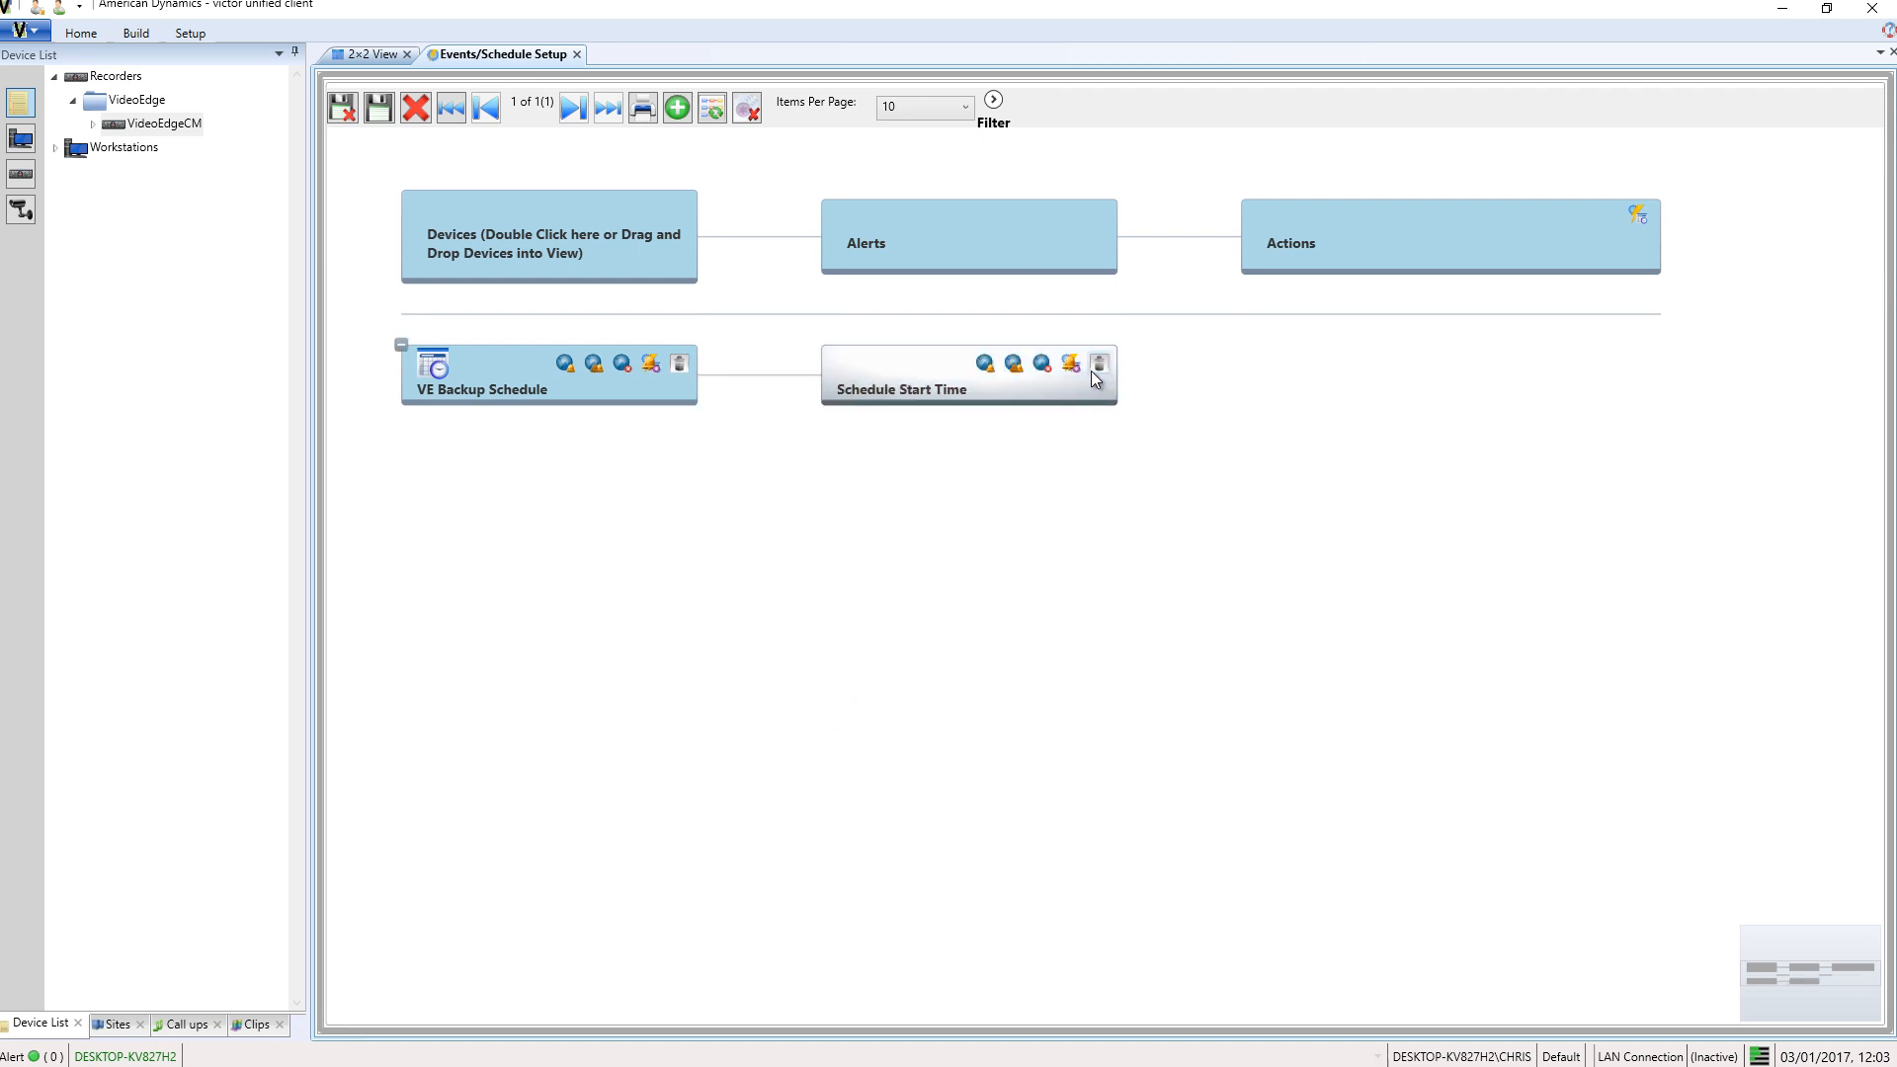
click(1072, 364)
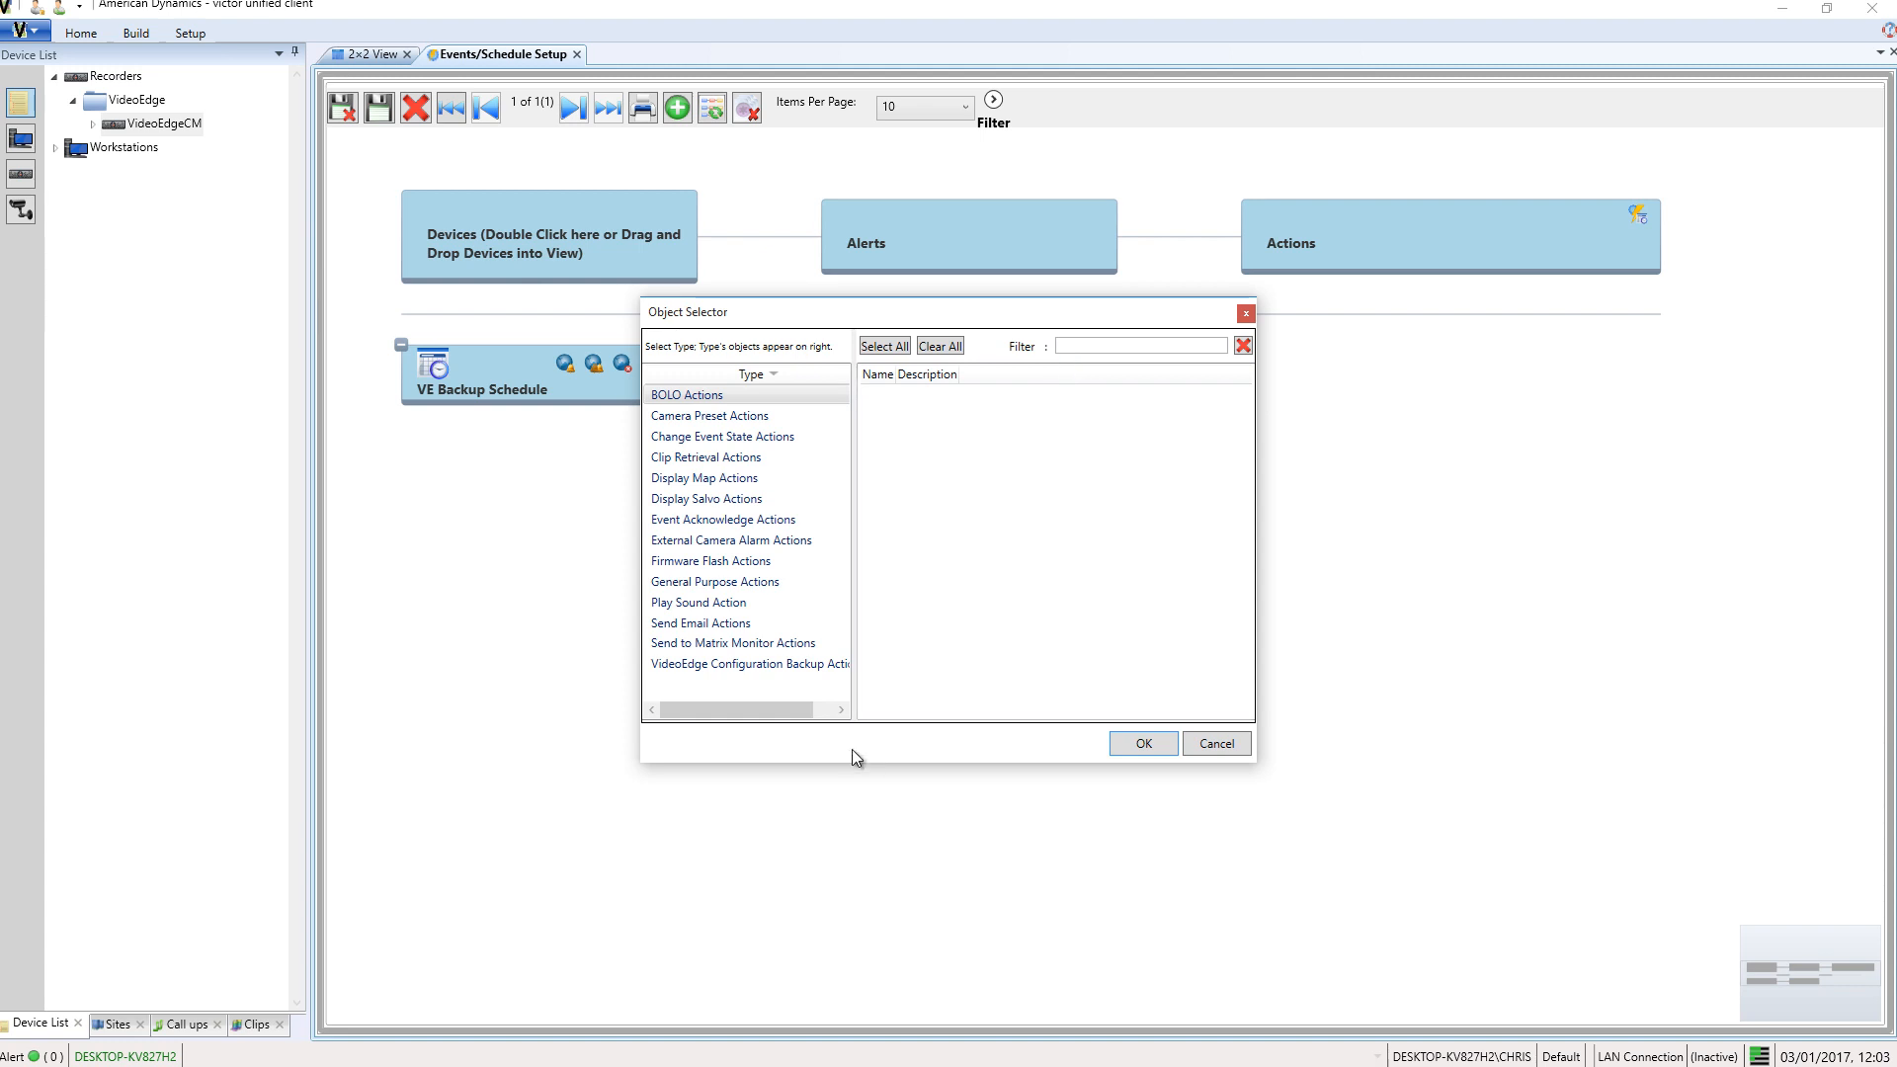
click(791, 664)
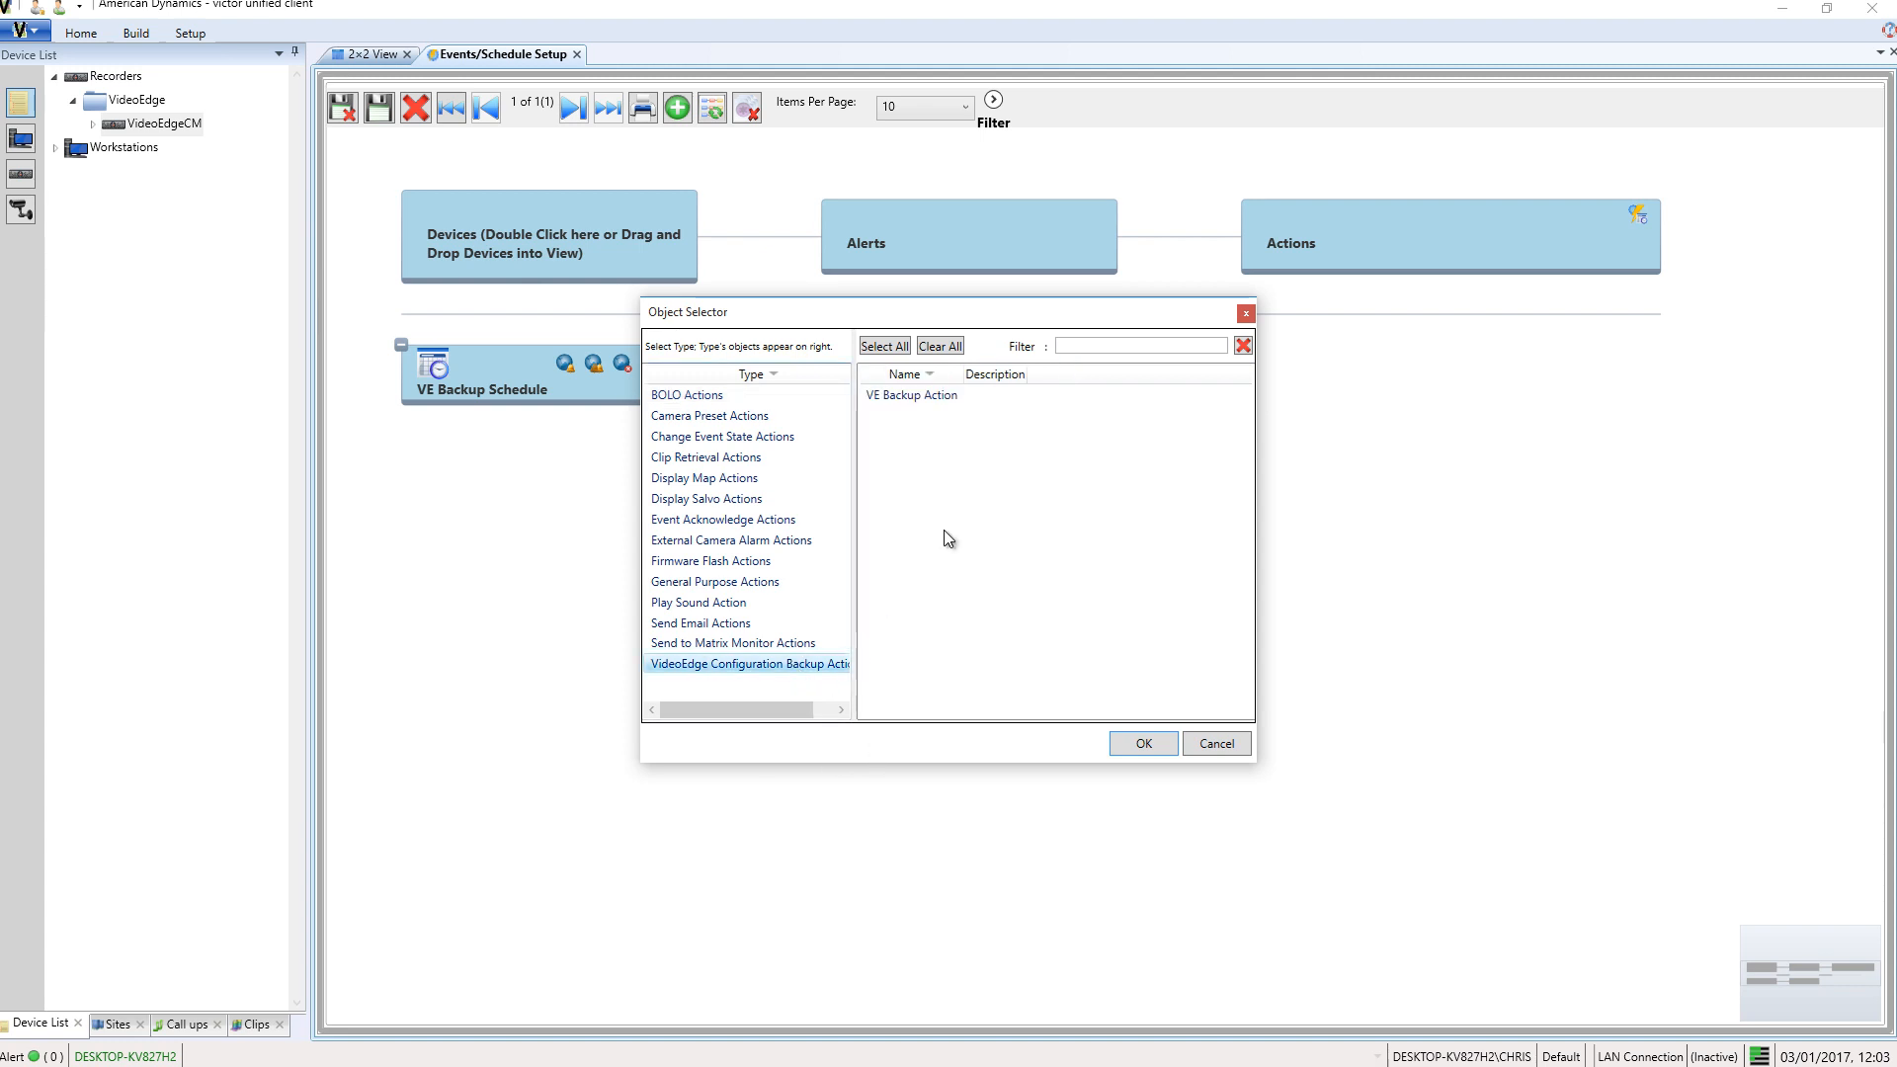
click(934, 394)
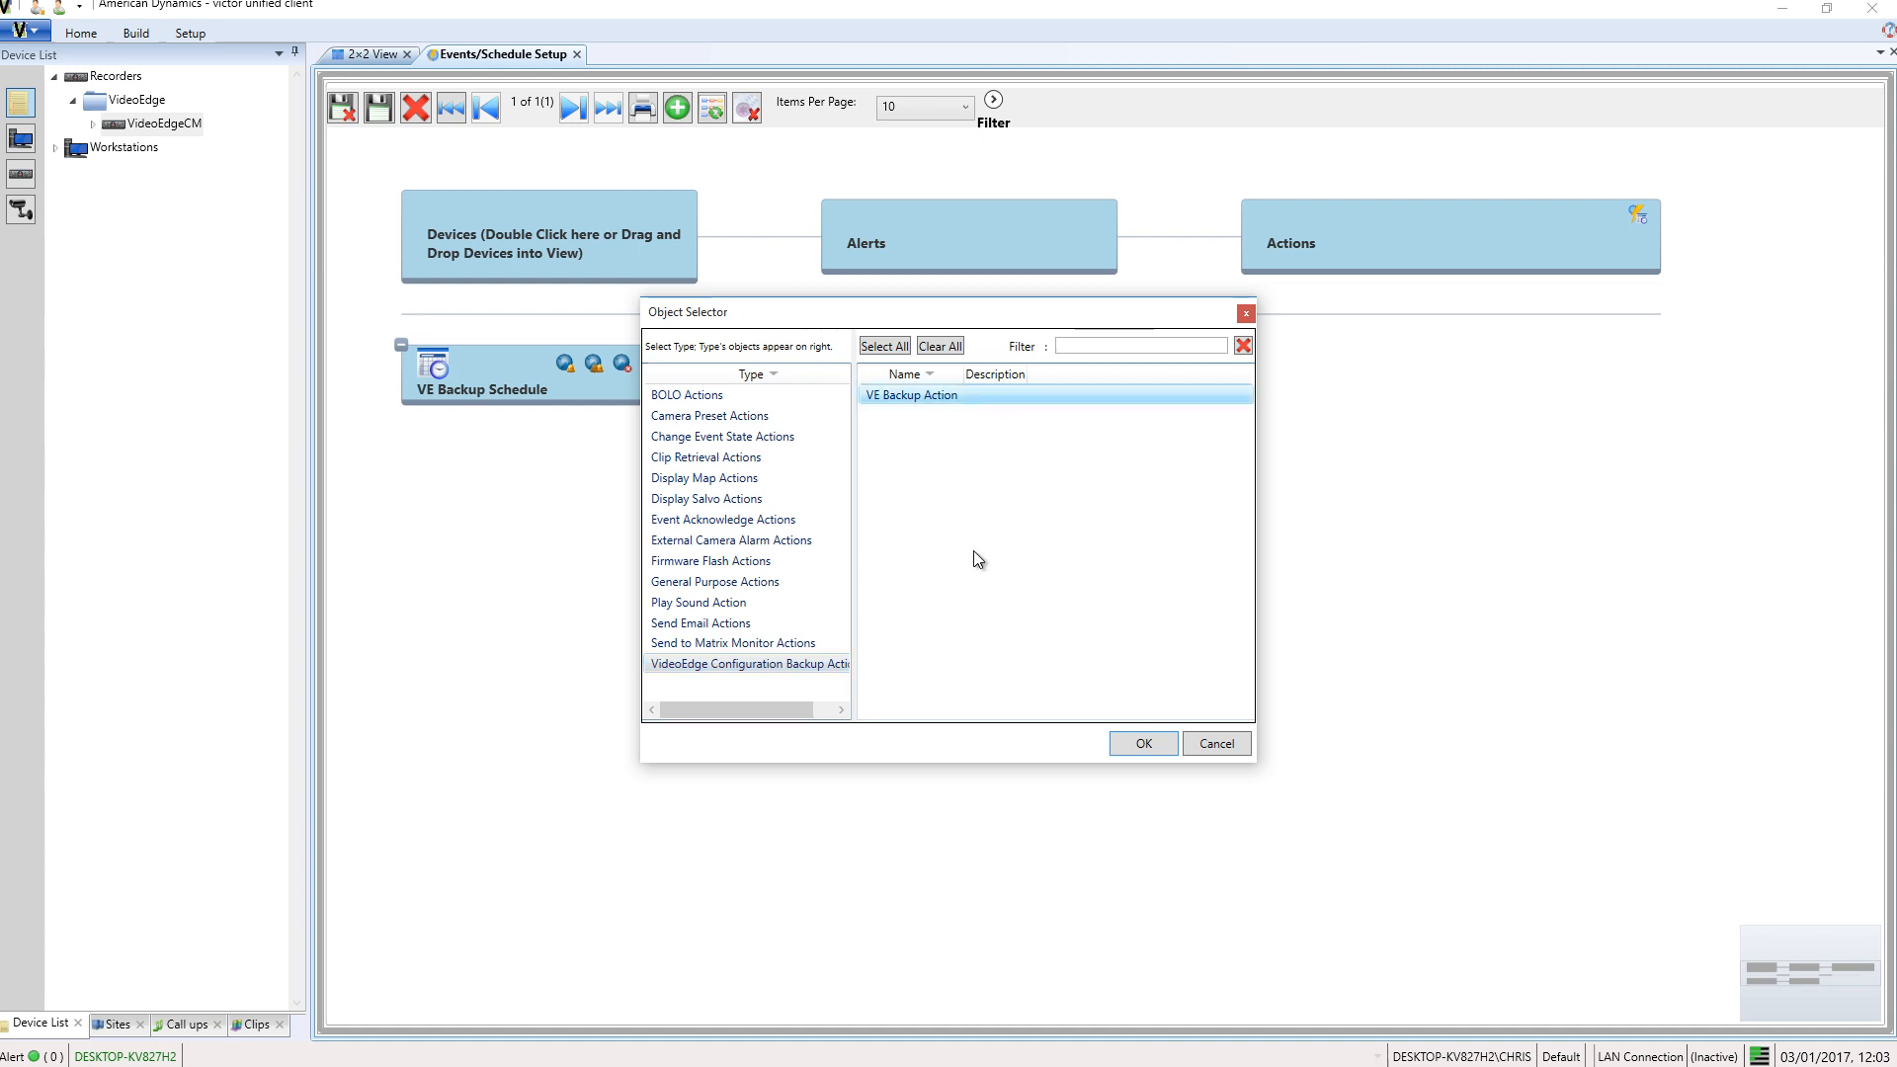
click(1144, 745)
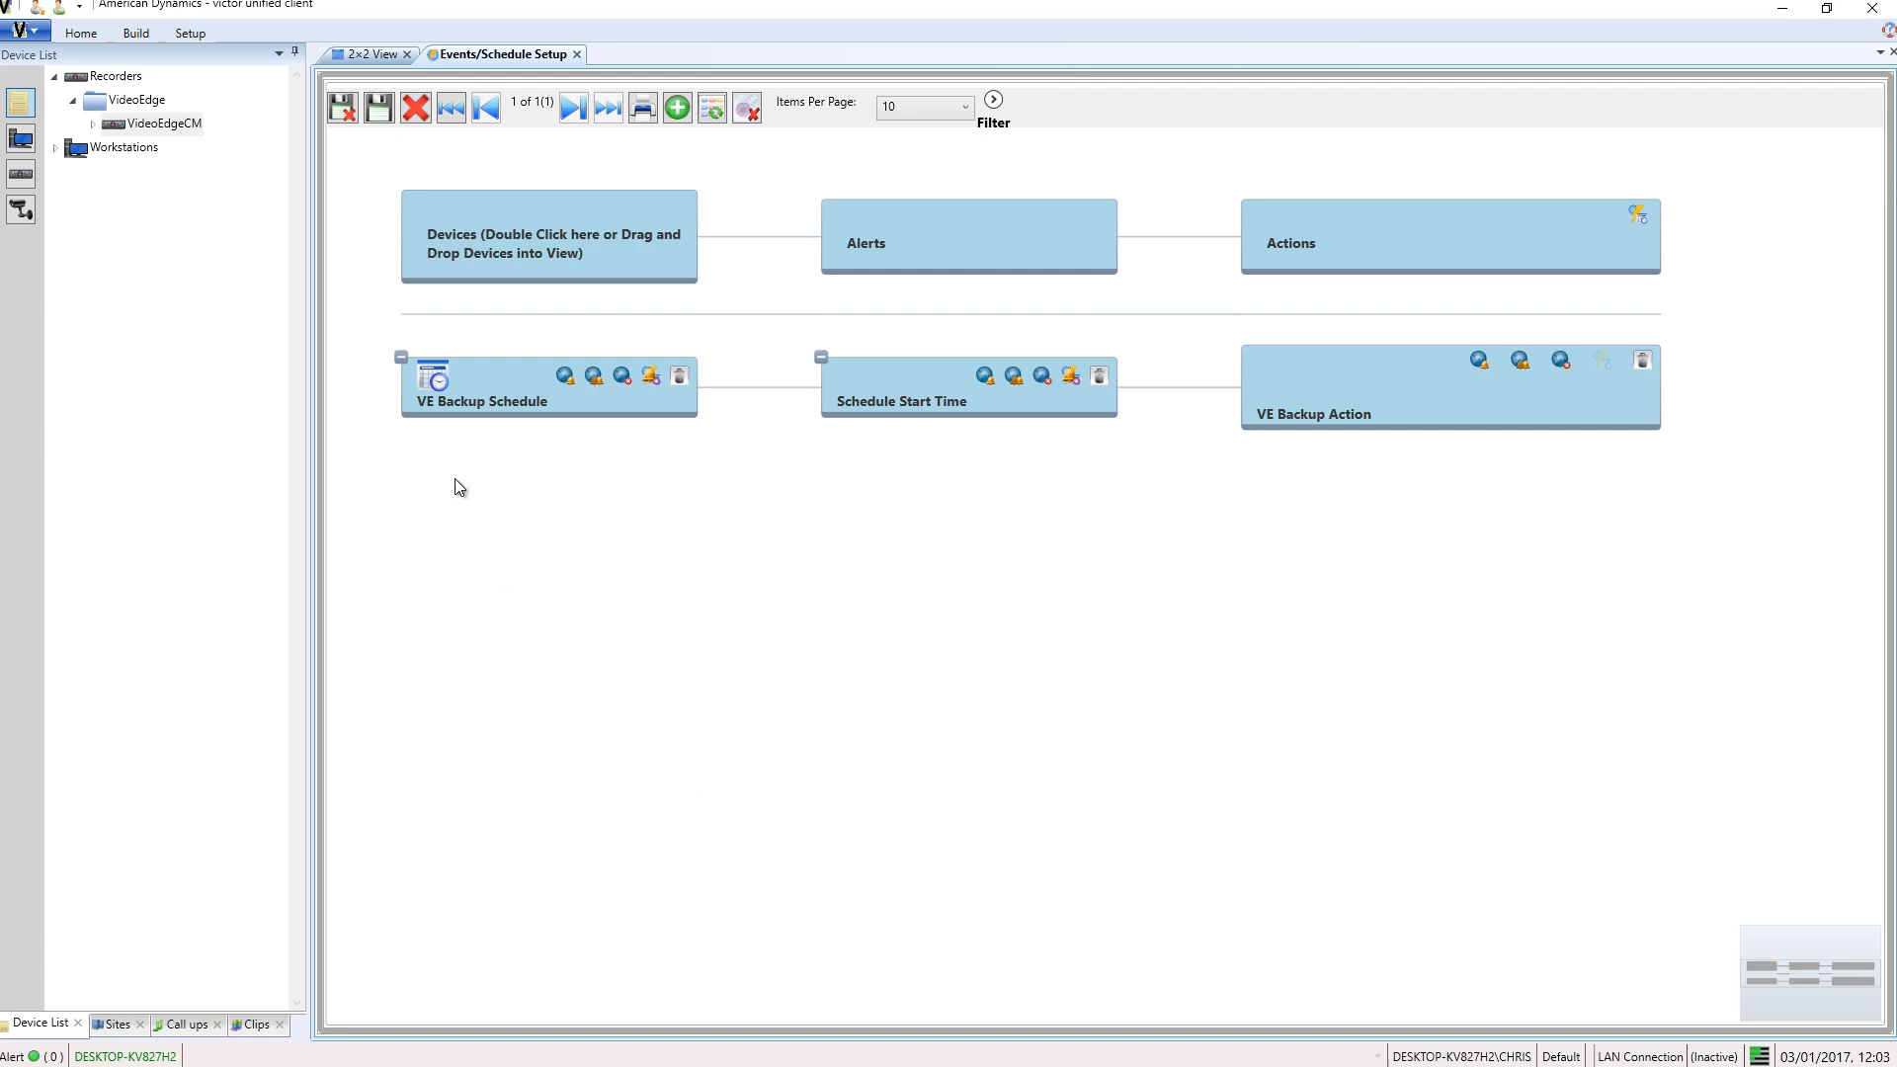
click(347, 109)
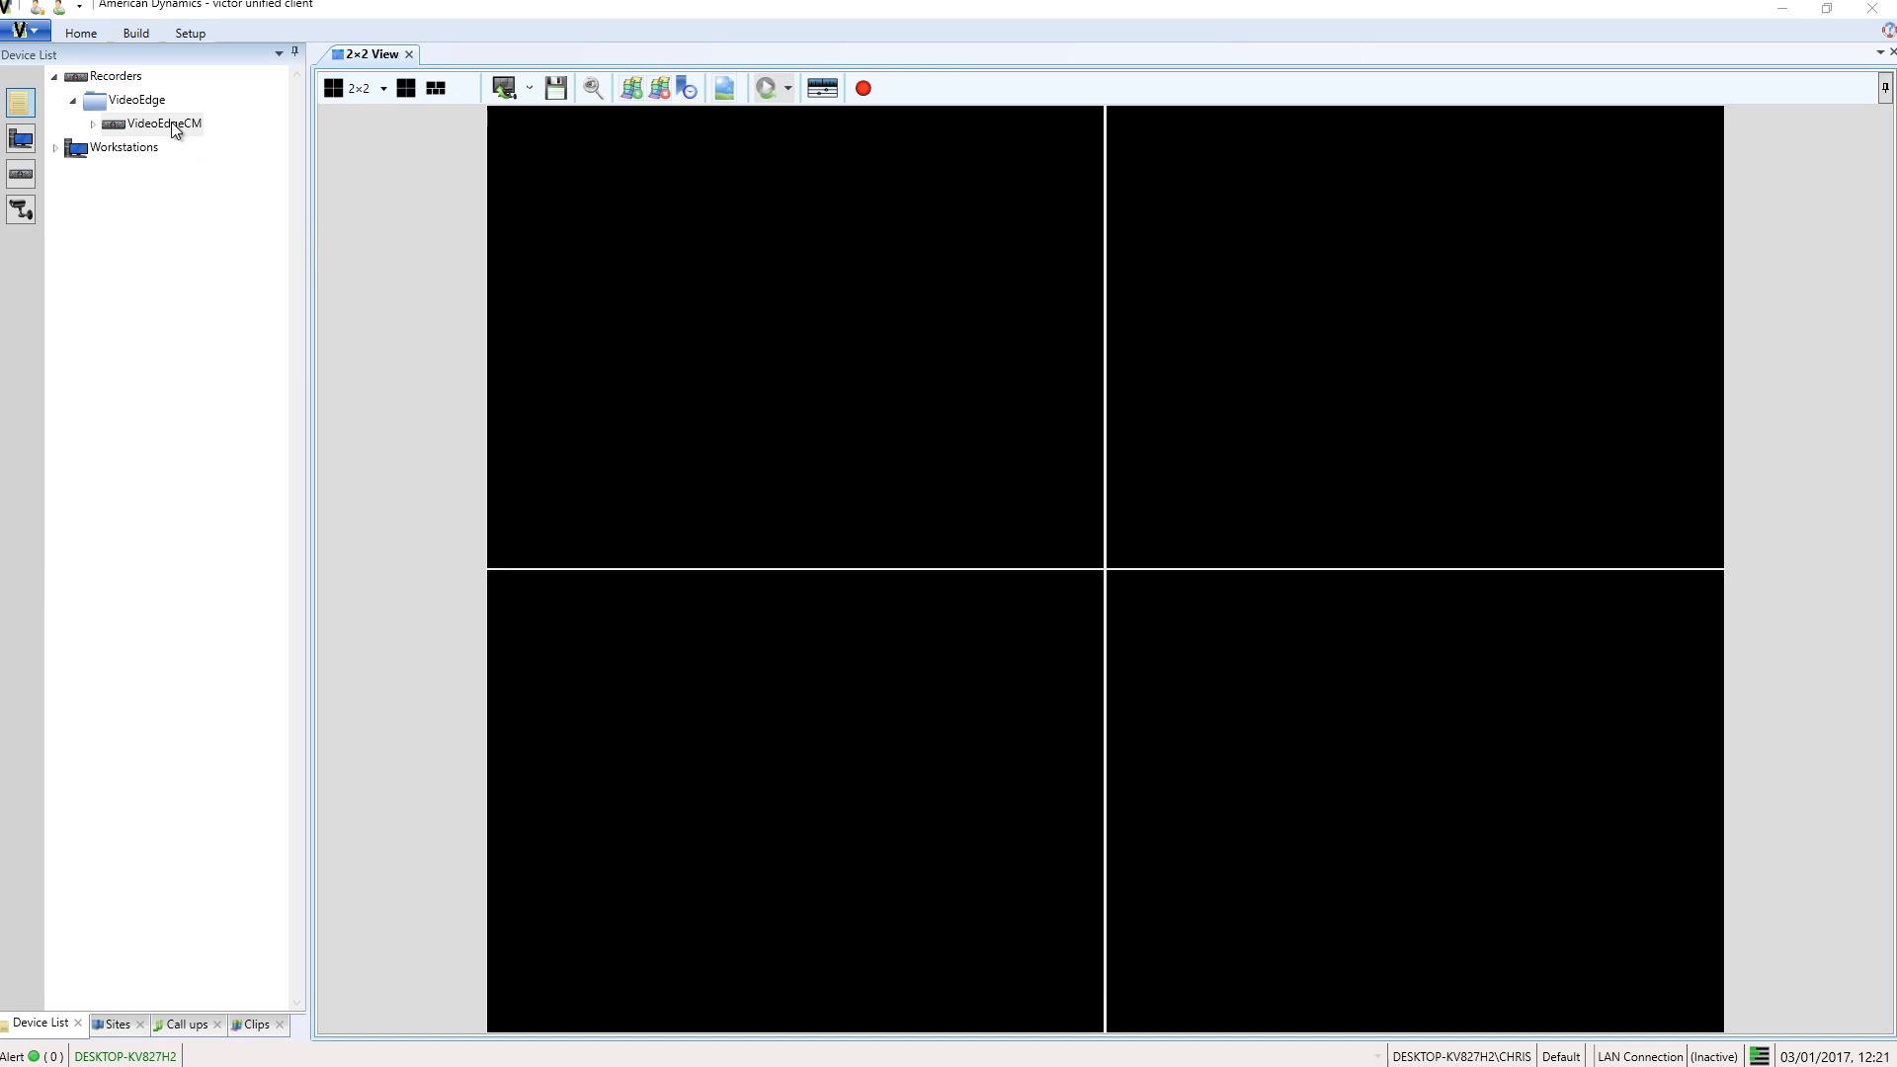
- Open the activity log and review the entries for the backup schedule and the VideoEdgeCM configuration backup
click(92, 34)
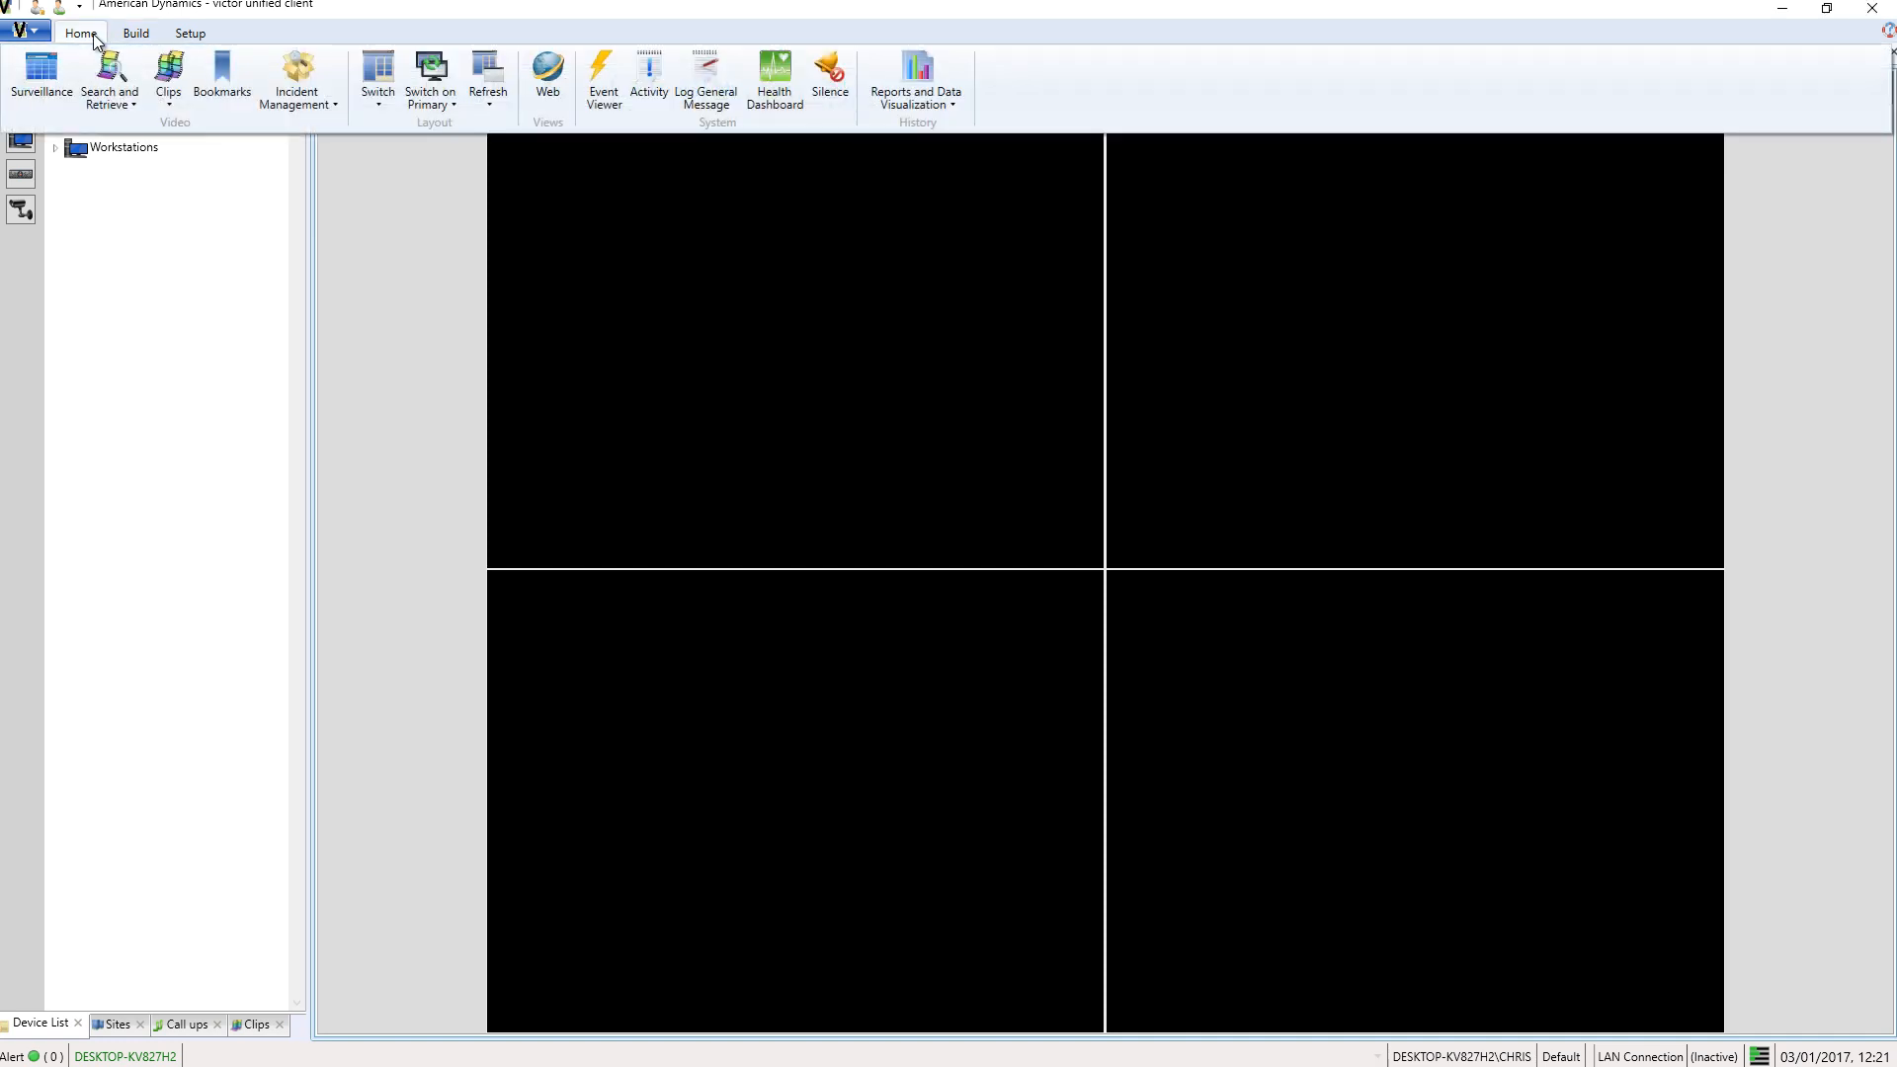
click(660, 79)
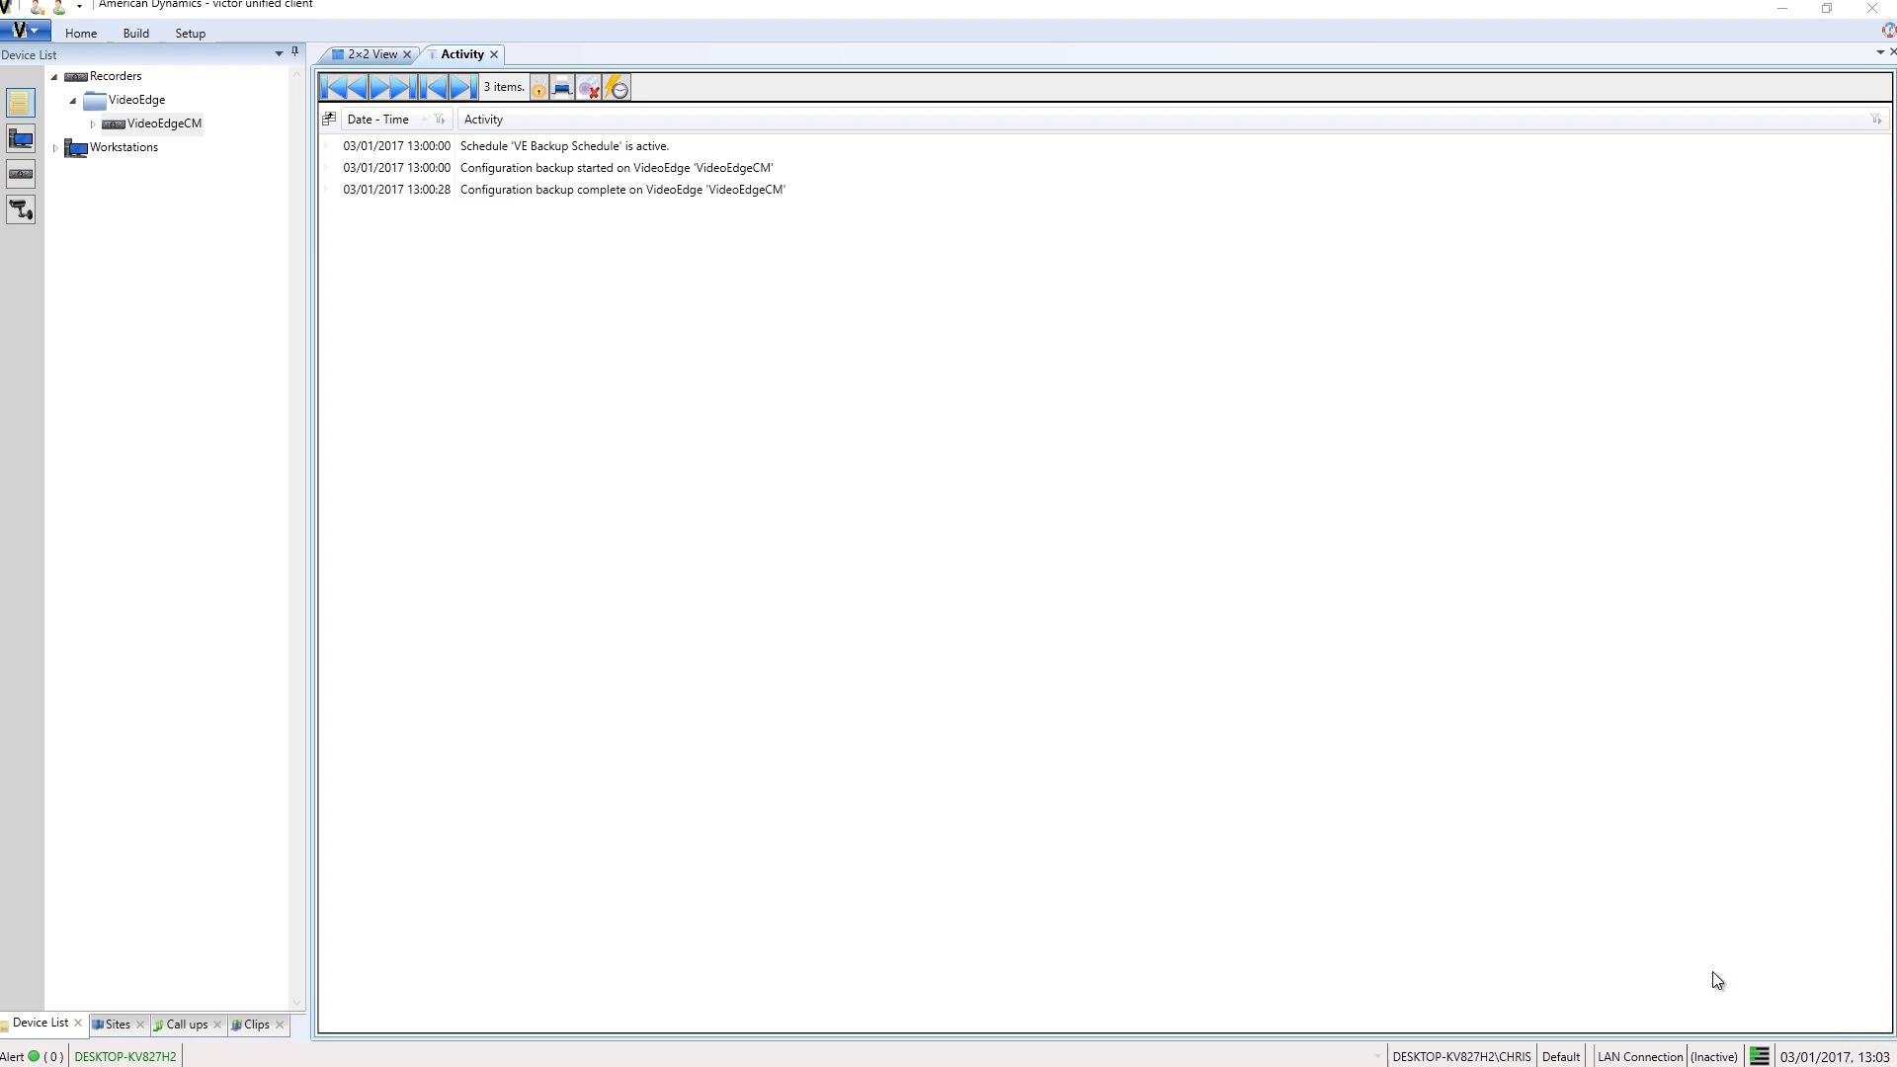
click(466, 150)
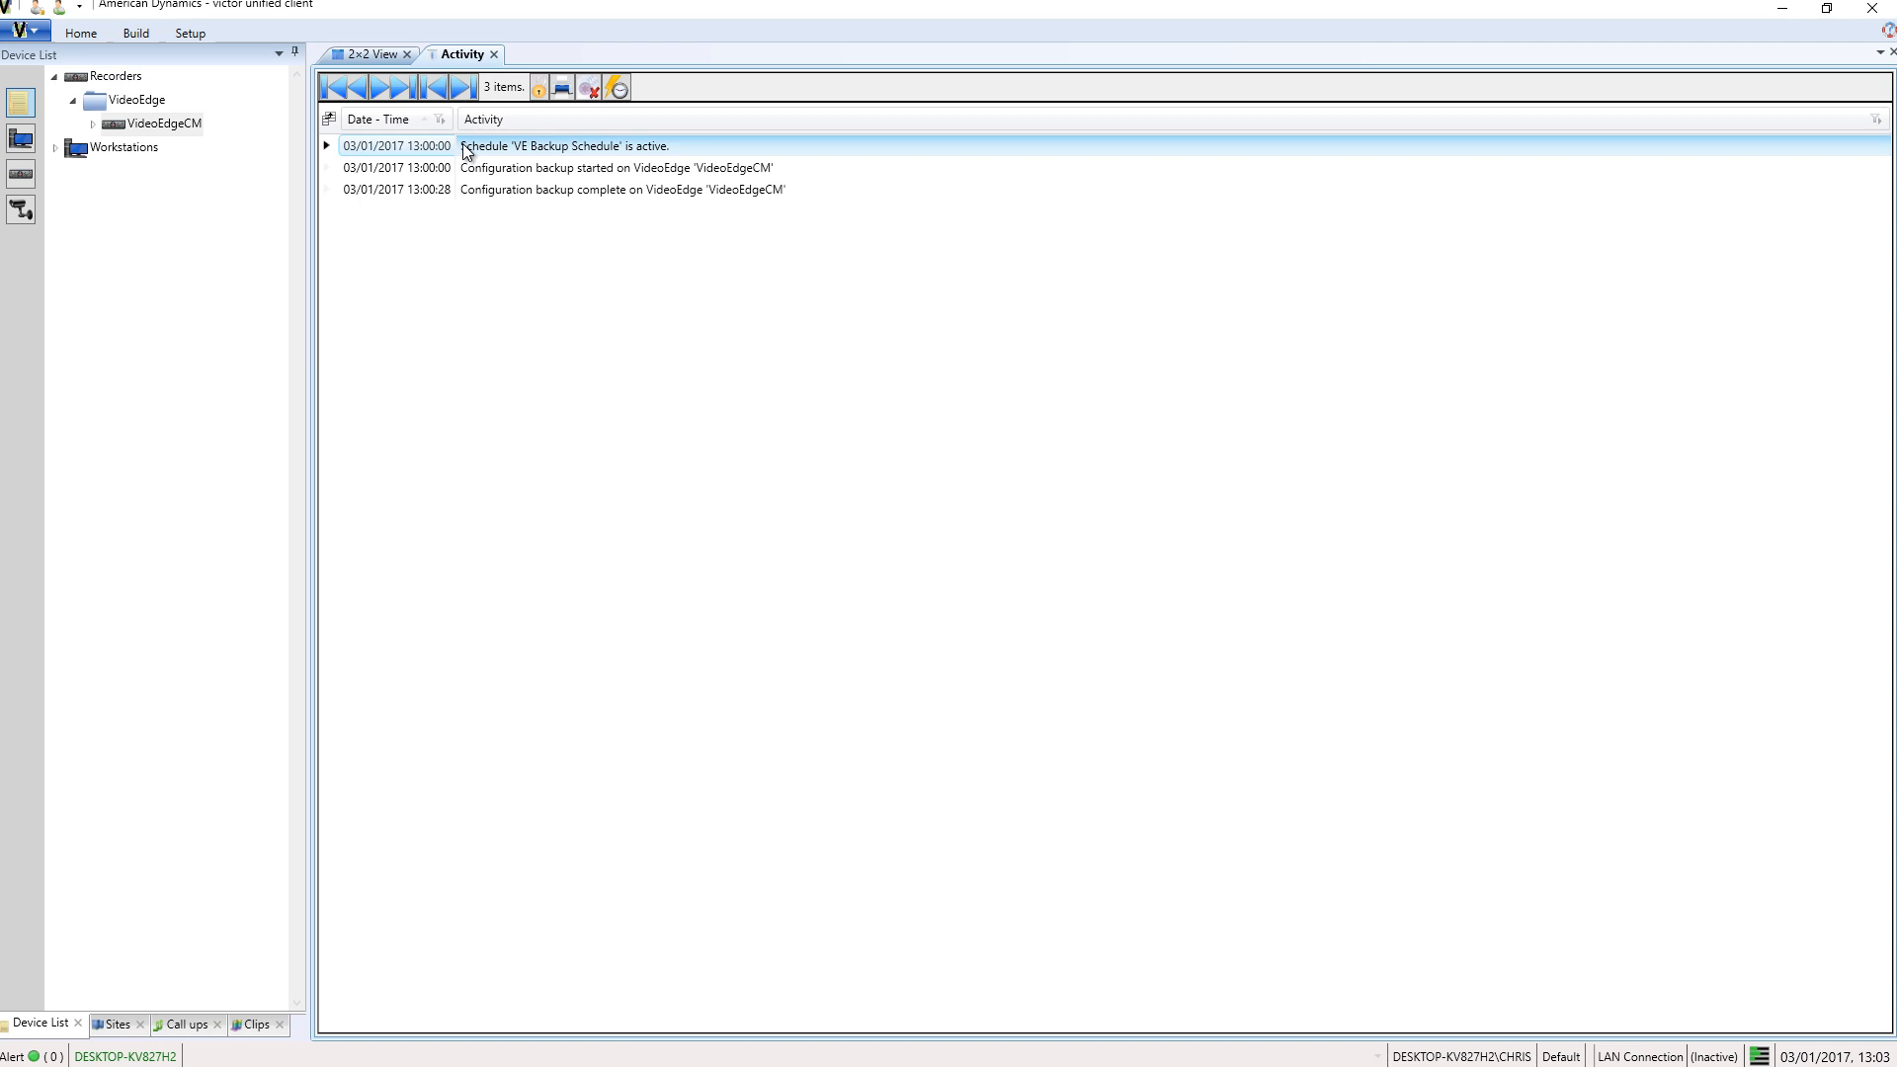
click(467, 170)
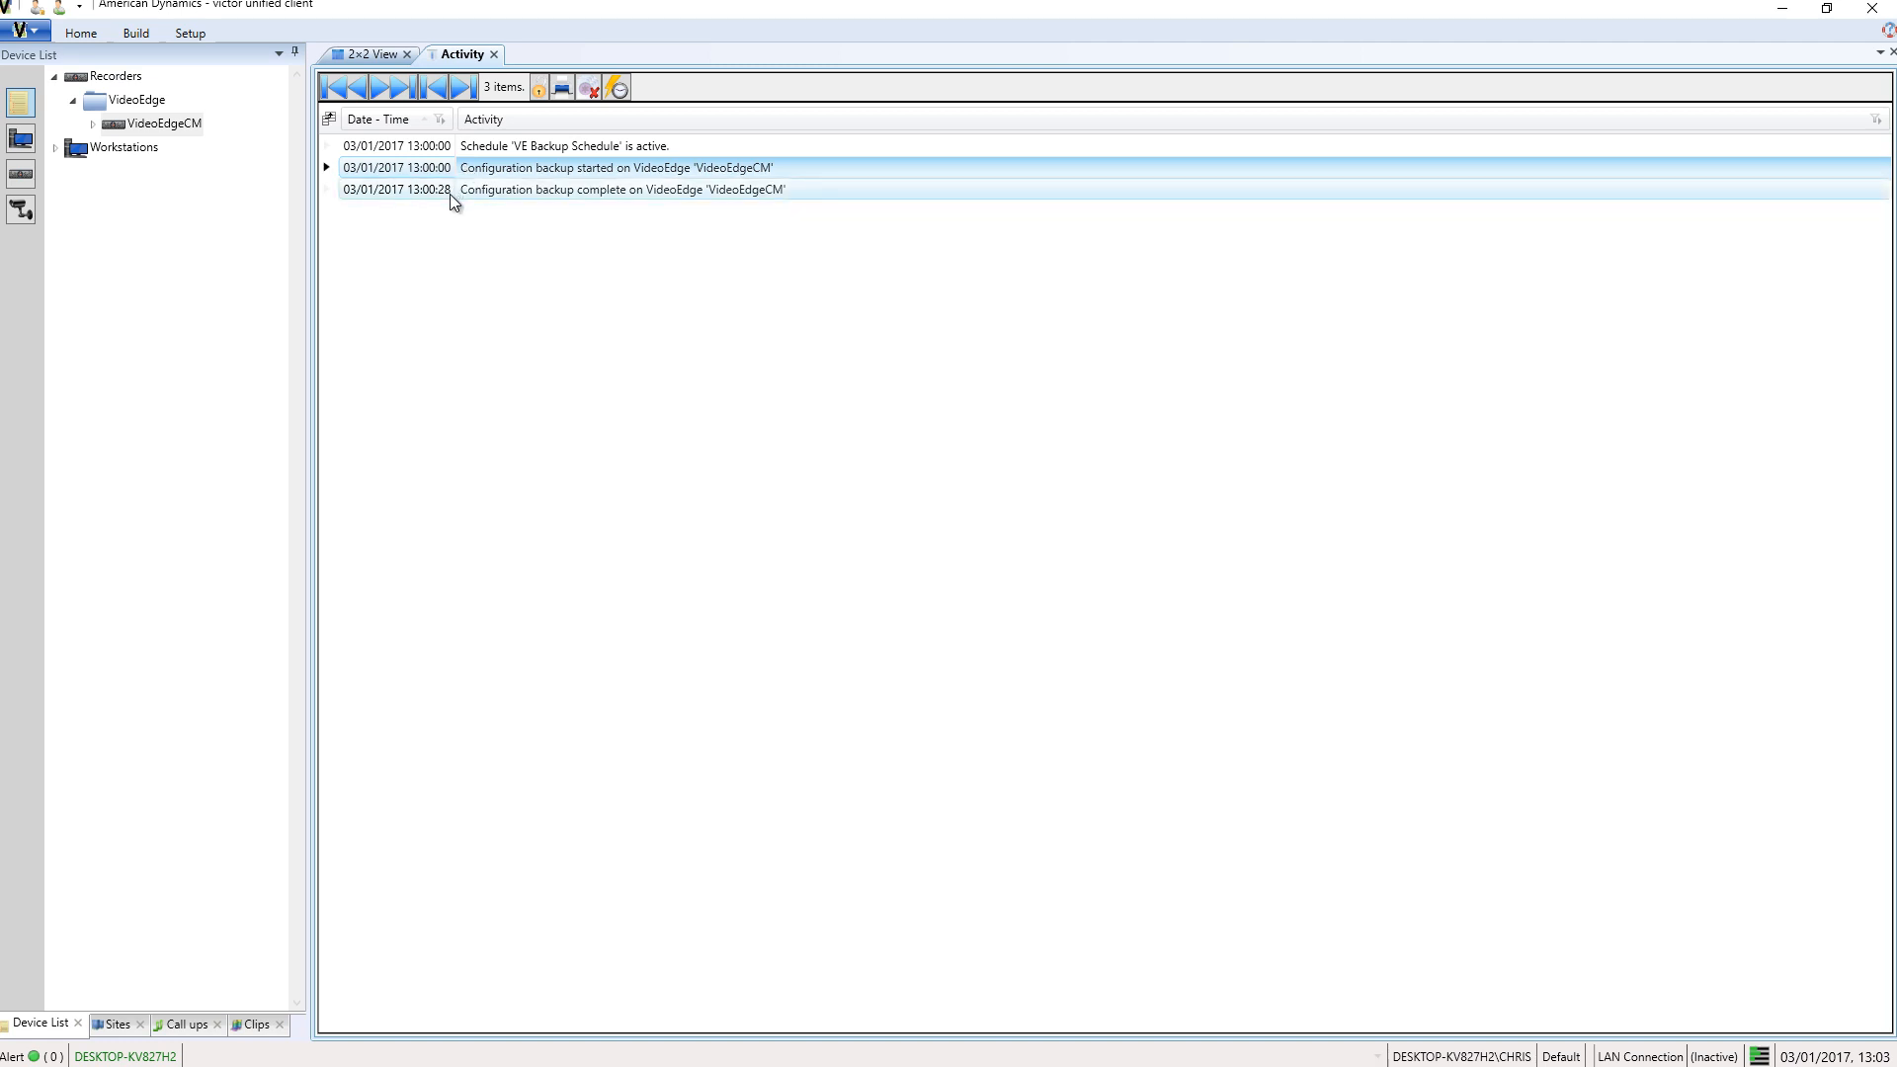
click(462, 332)
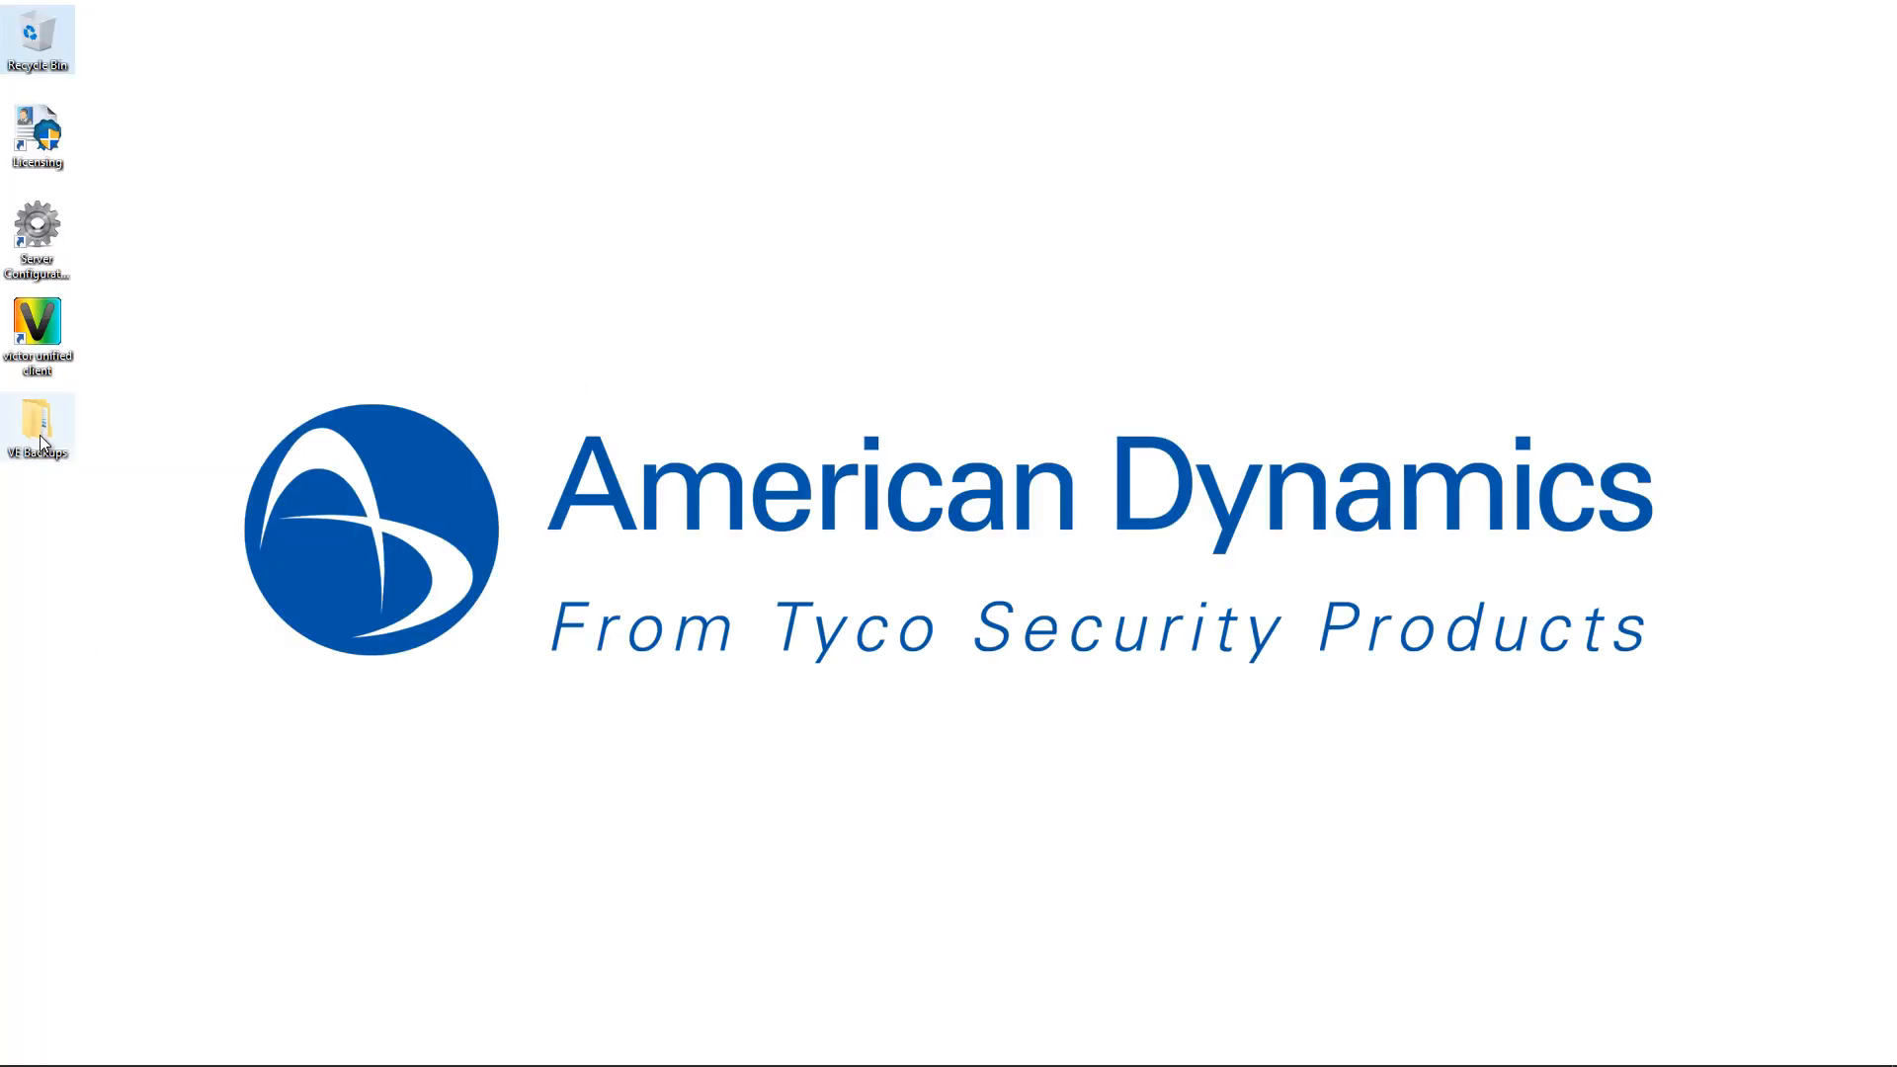
- Open the VE Backups folder on the desktop and look in its VideoEdgeCM subfolder for the configuration backup file
double_click(42, 443)
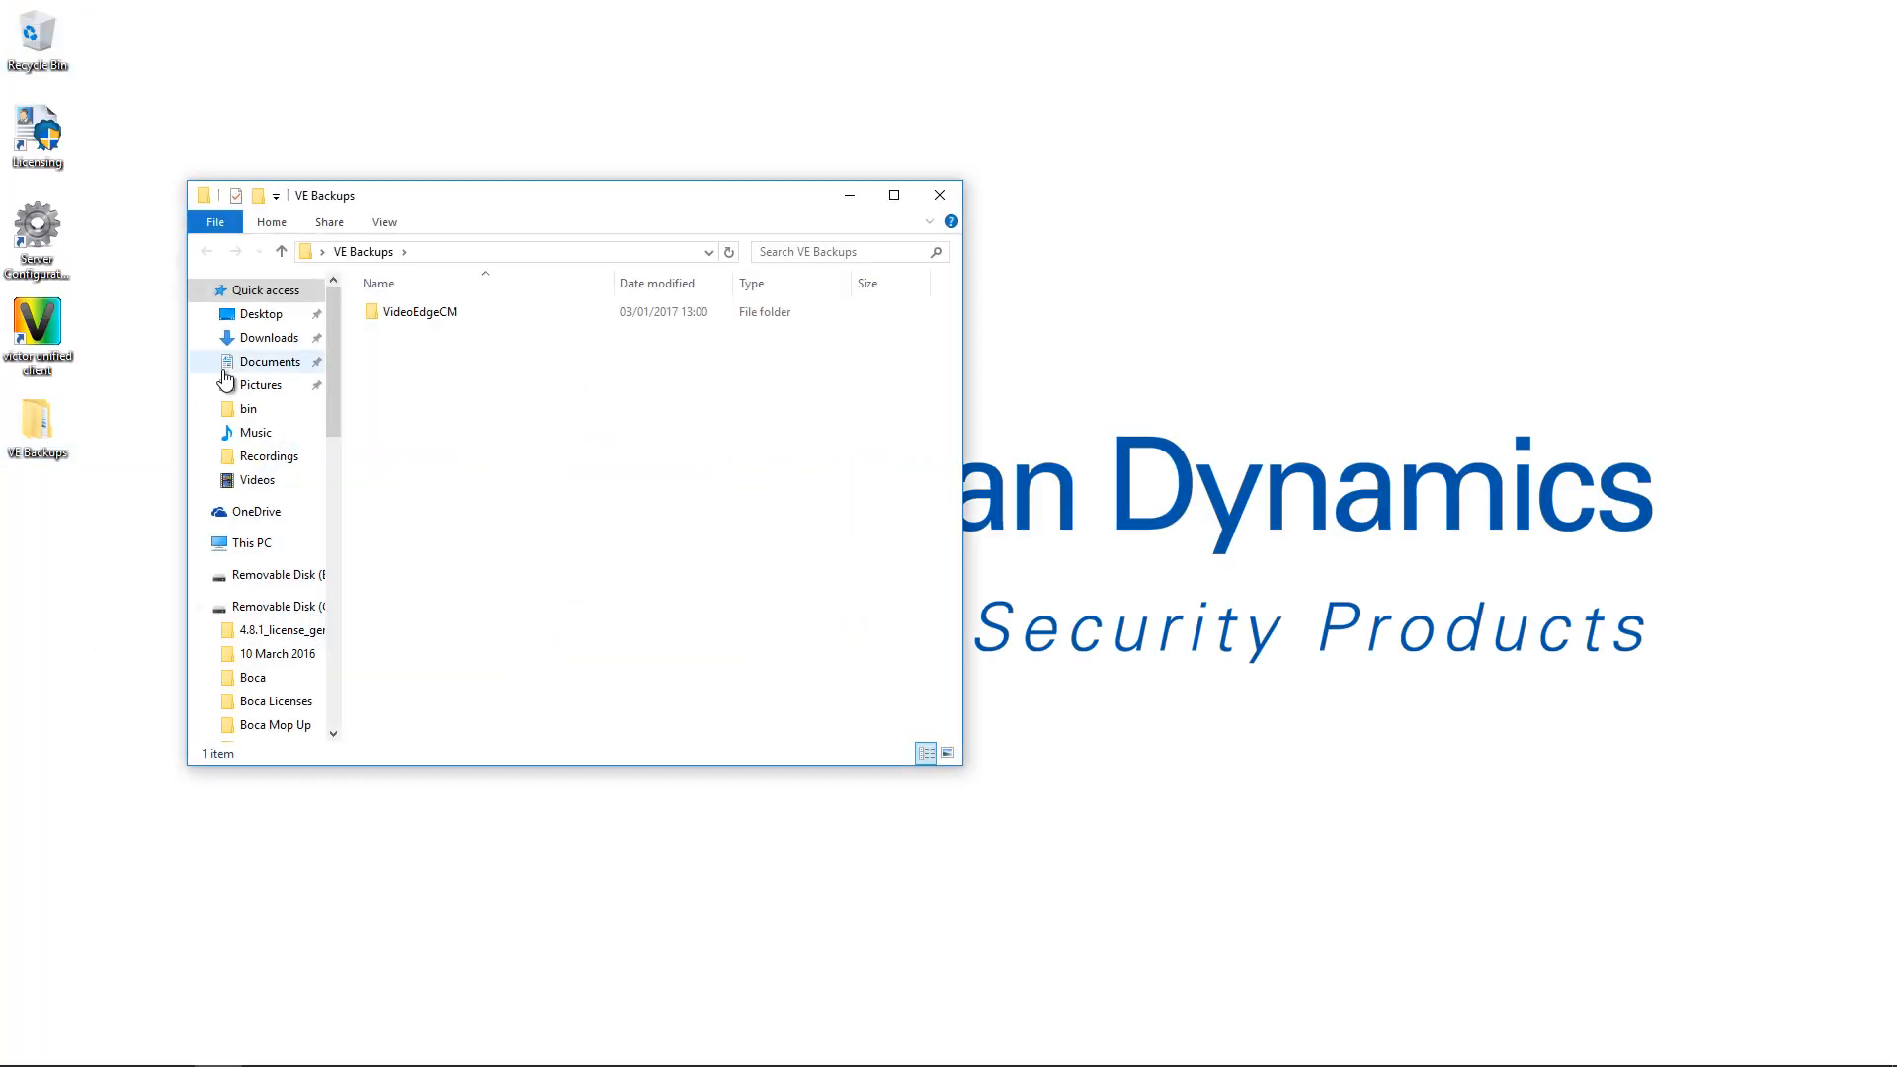
click(408, 315)
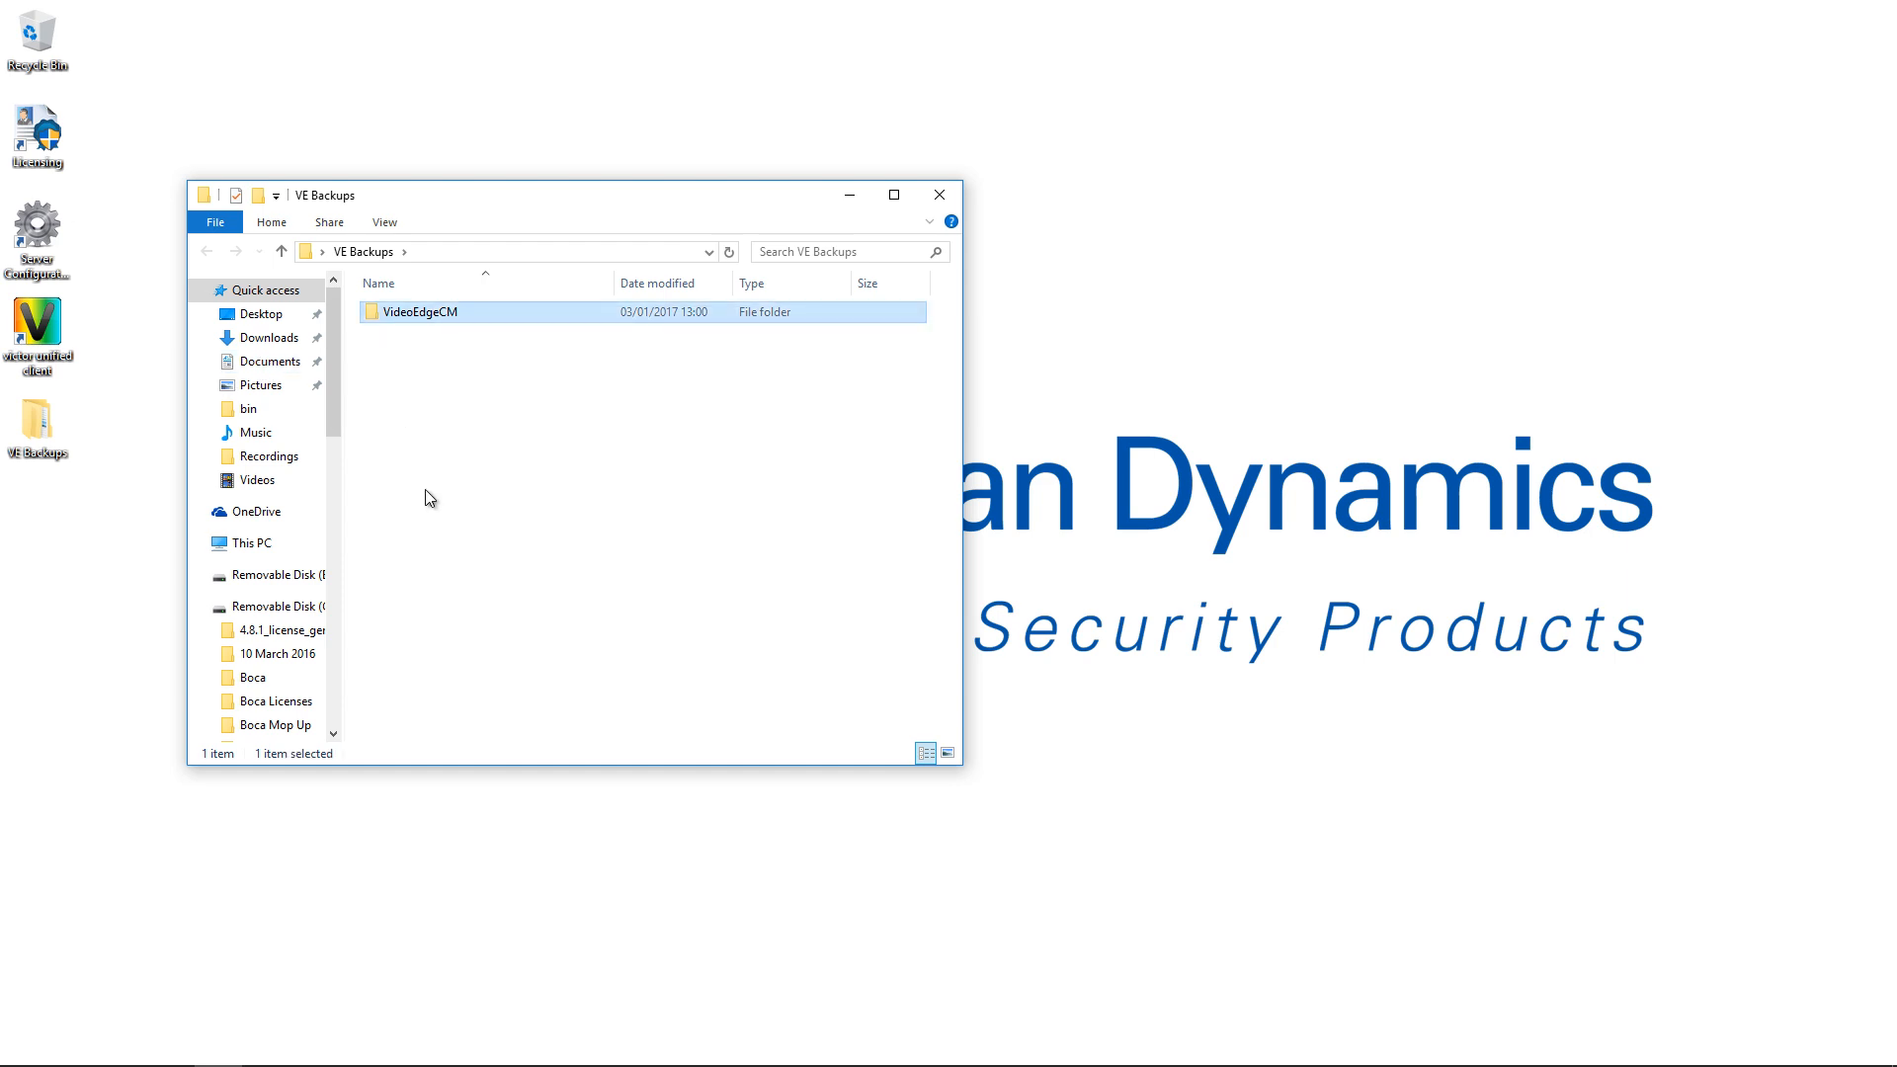
double_click(406, 318)
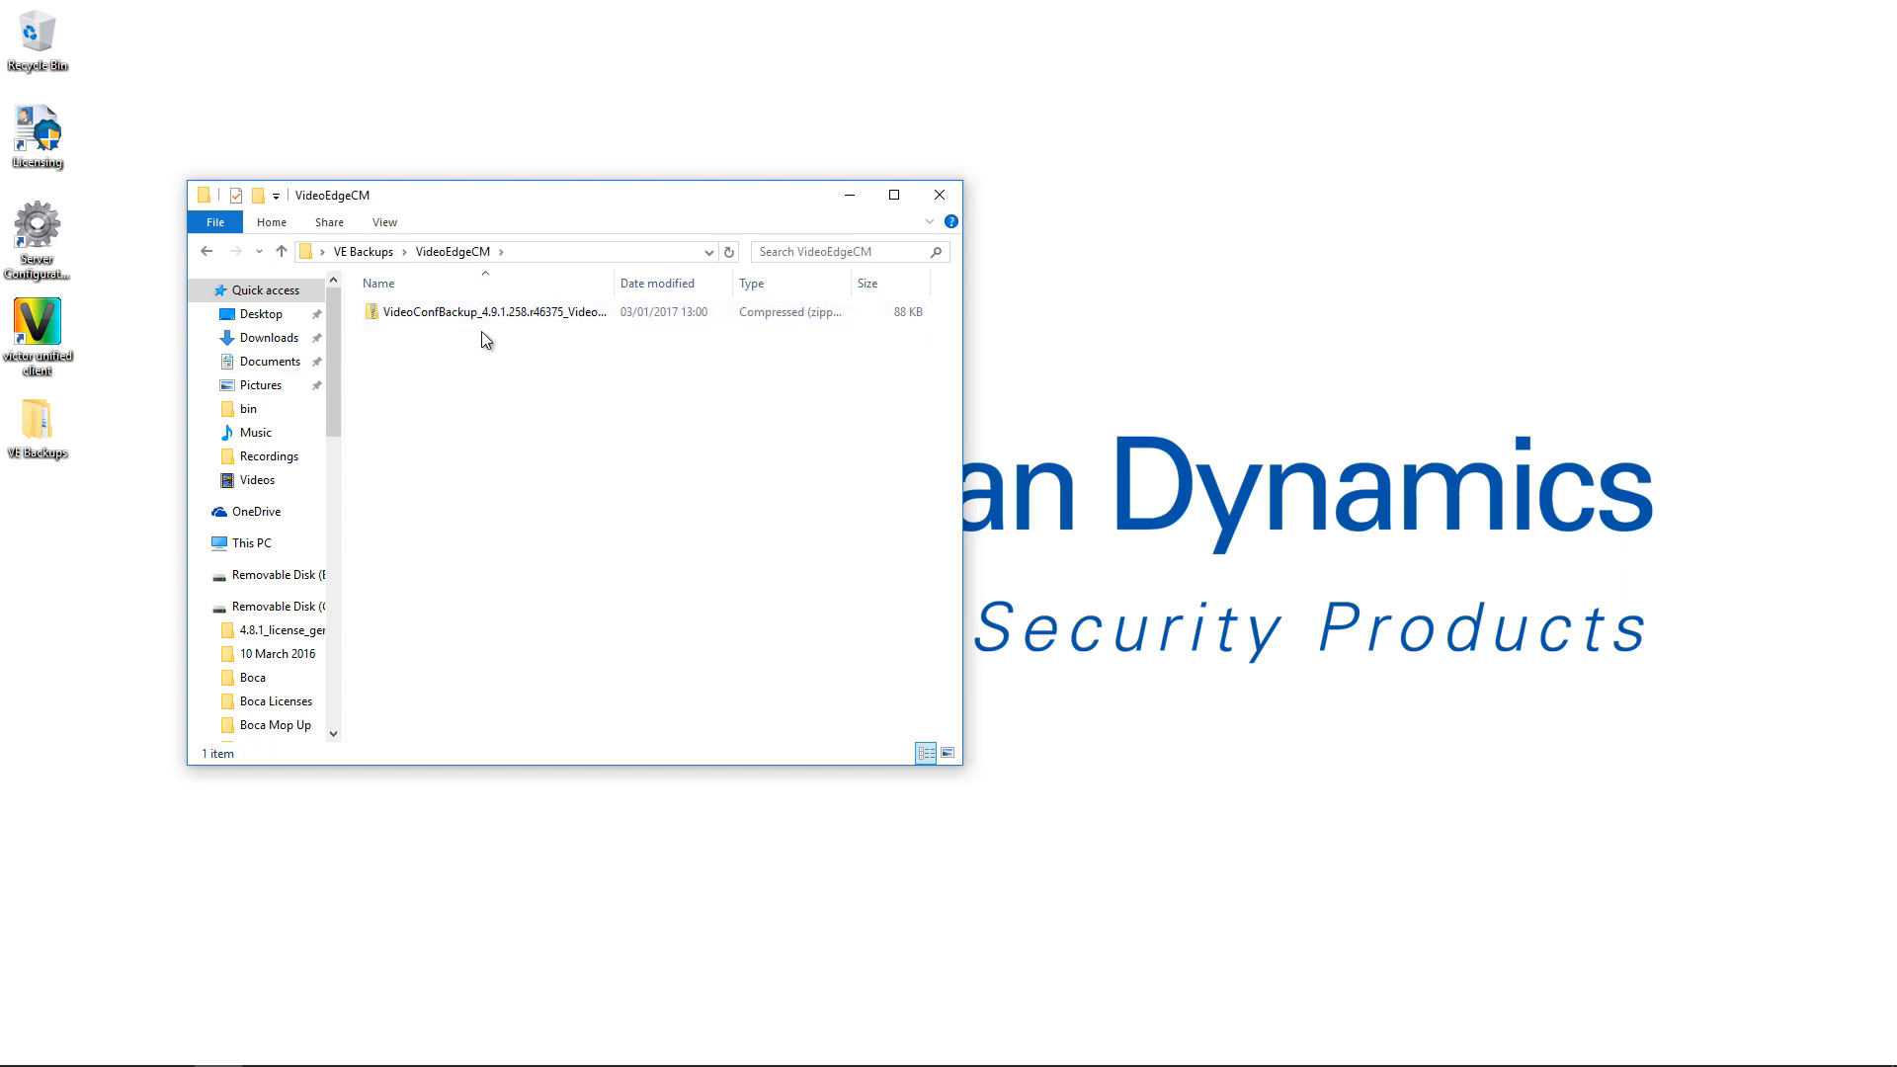